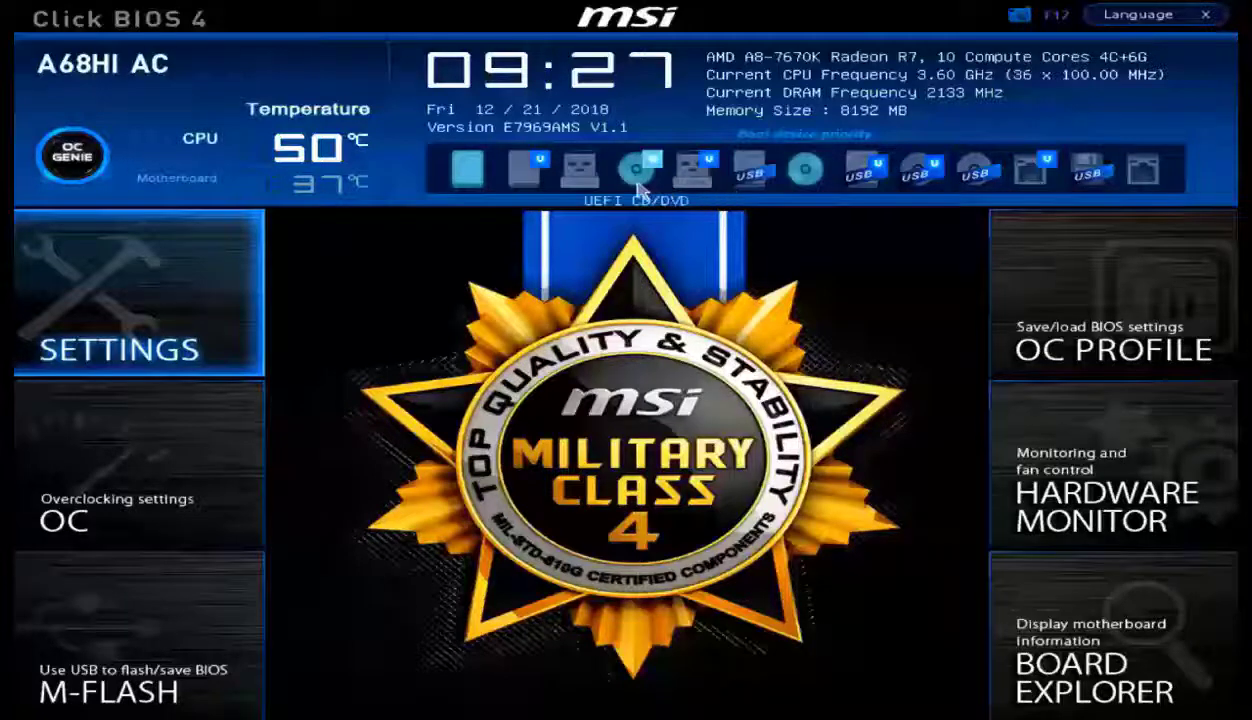
# Step: Move the UEFI CD/DVD device to first place in the boot device priority order
pyautogui.moveTo(640, 190); pyautogui.dragTo(478, 175)
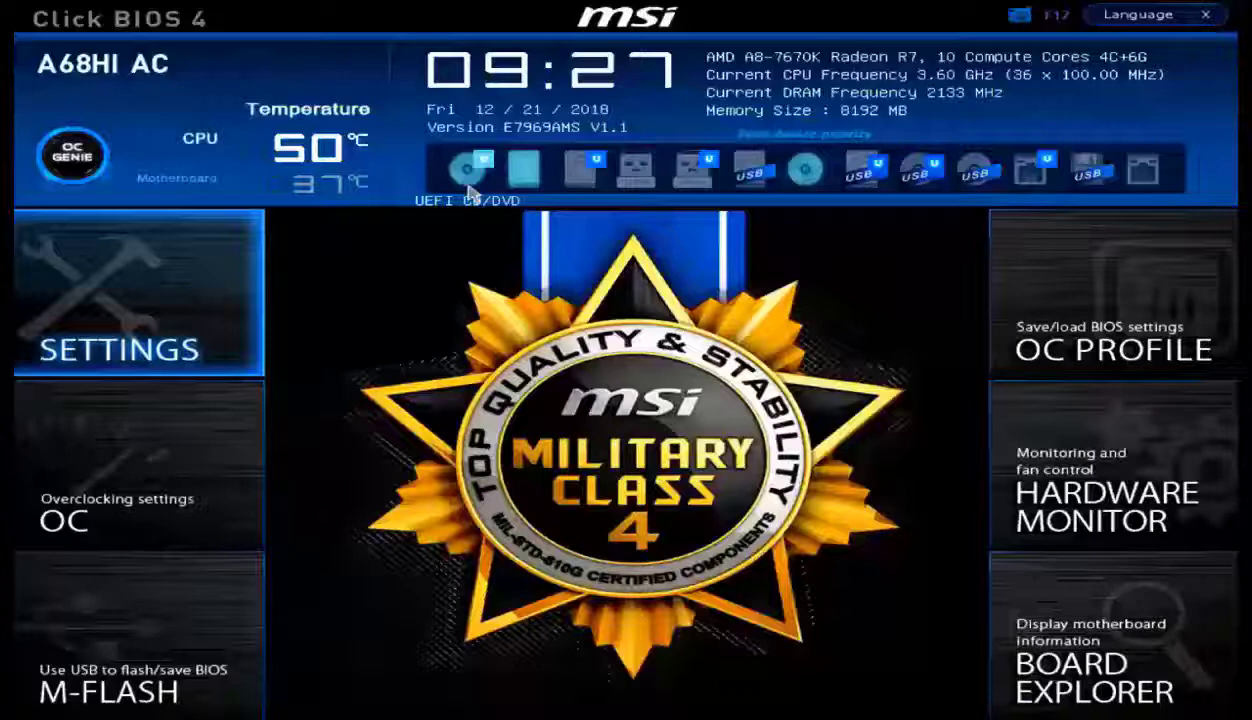
# Step: In the Boot settings, check the Boot mode select choices and set Boot Option #1 to UEFI USB Key
pyautogui.click(188, 262)
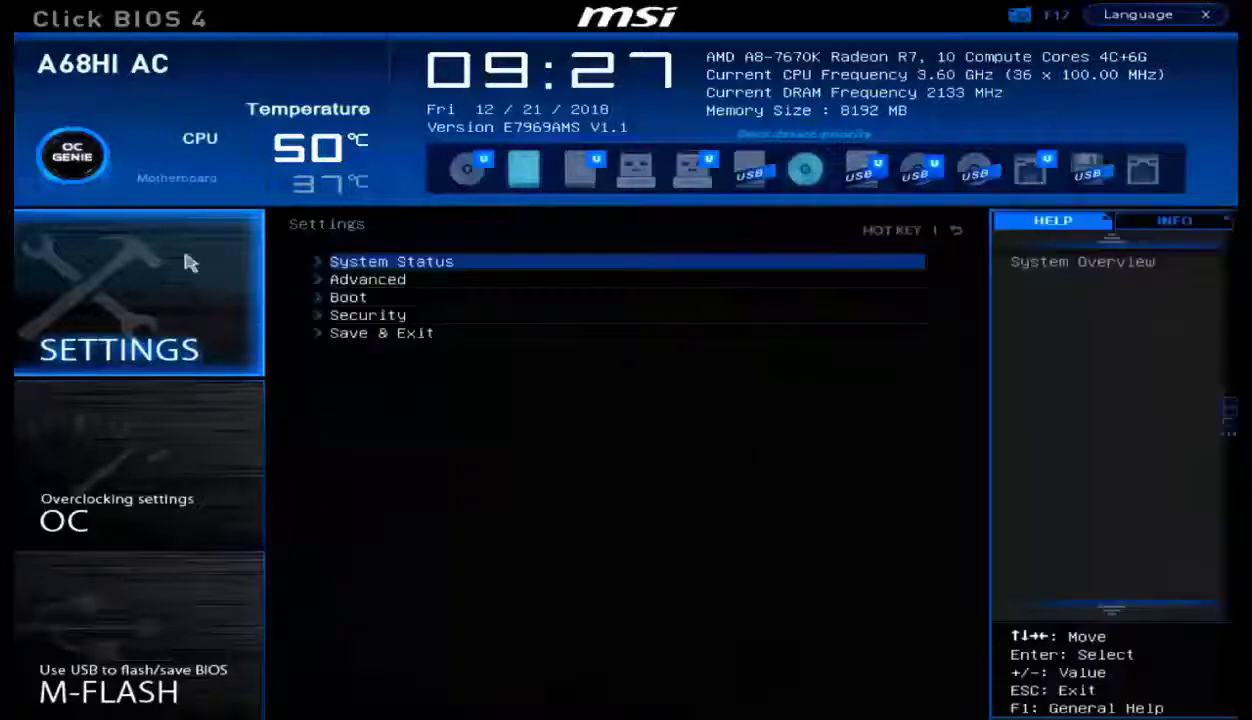
pyautogui.click(355, 299)
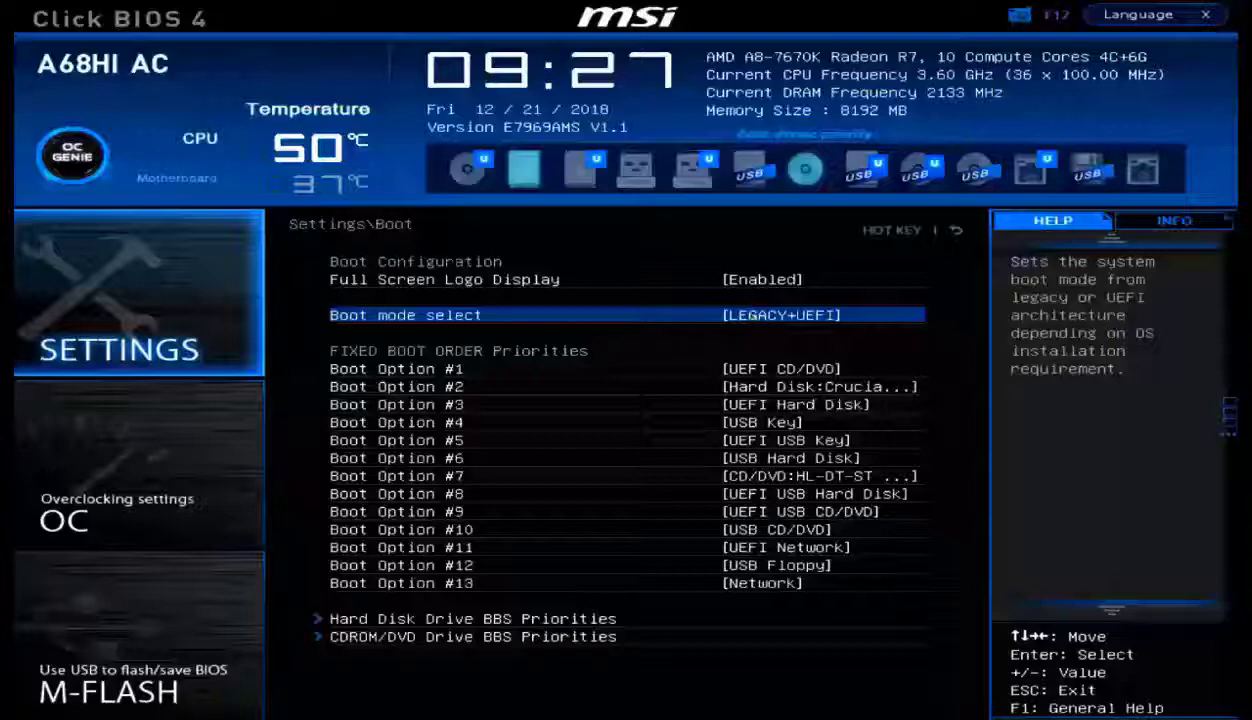
pyautogui.click(751, 318)
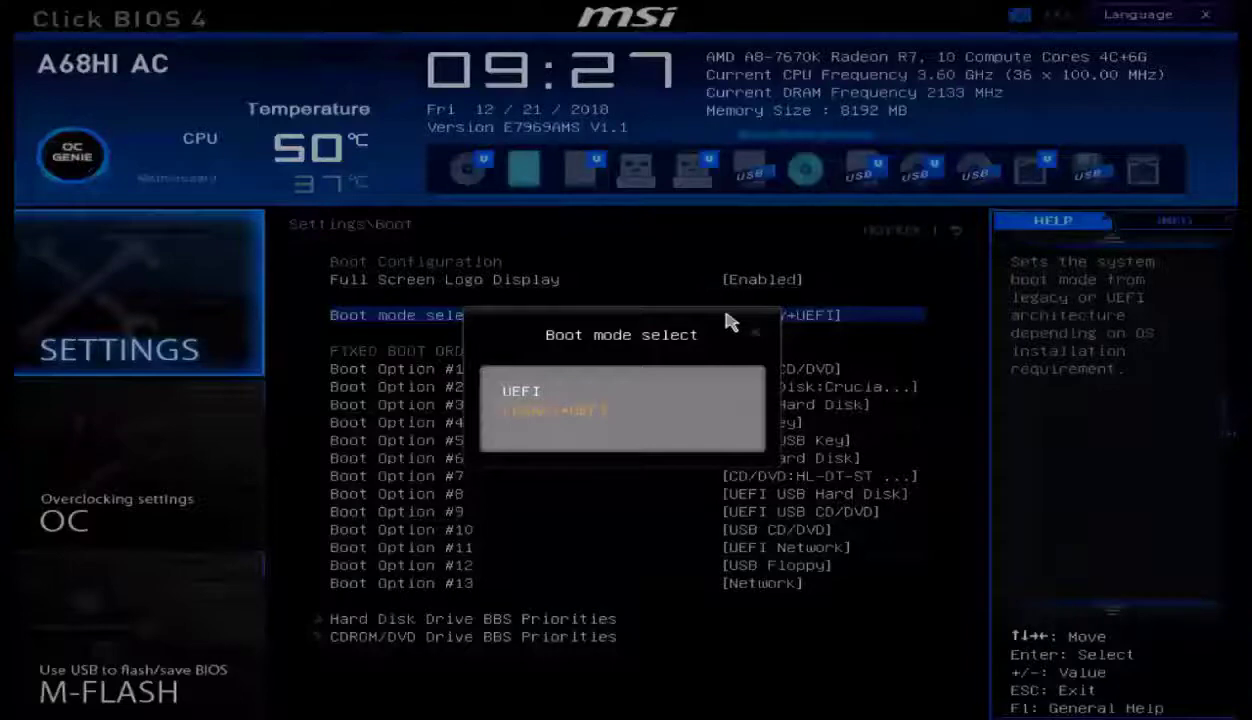
pyautogui.press('Escape')
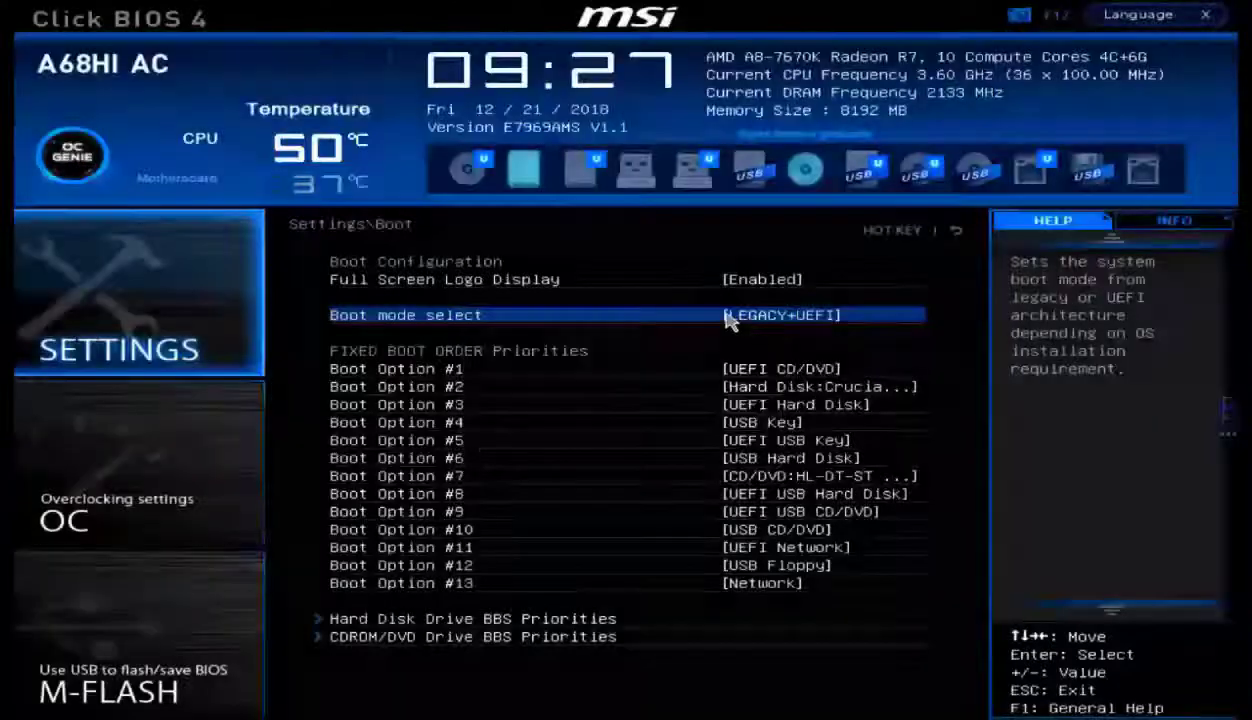
pyautogui.click(758, 370)
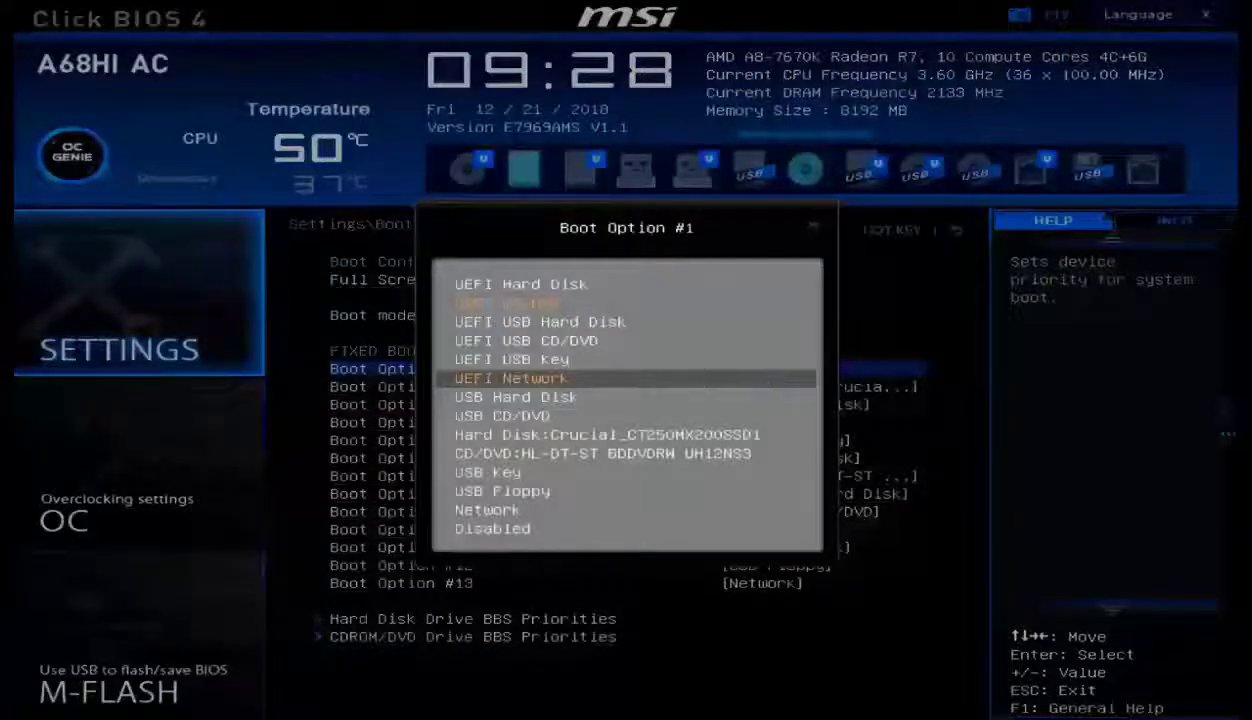
pyautogui.click(630, 371)
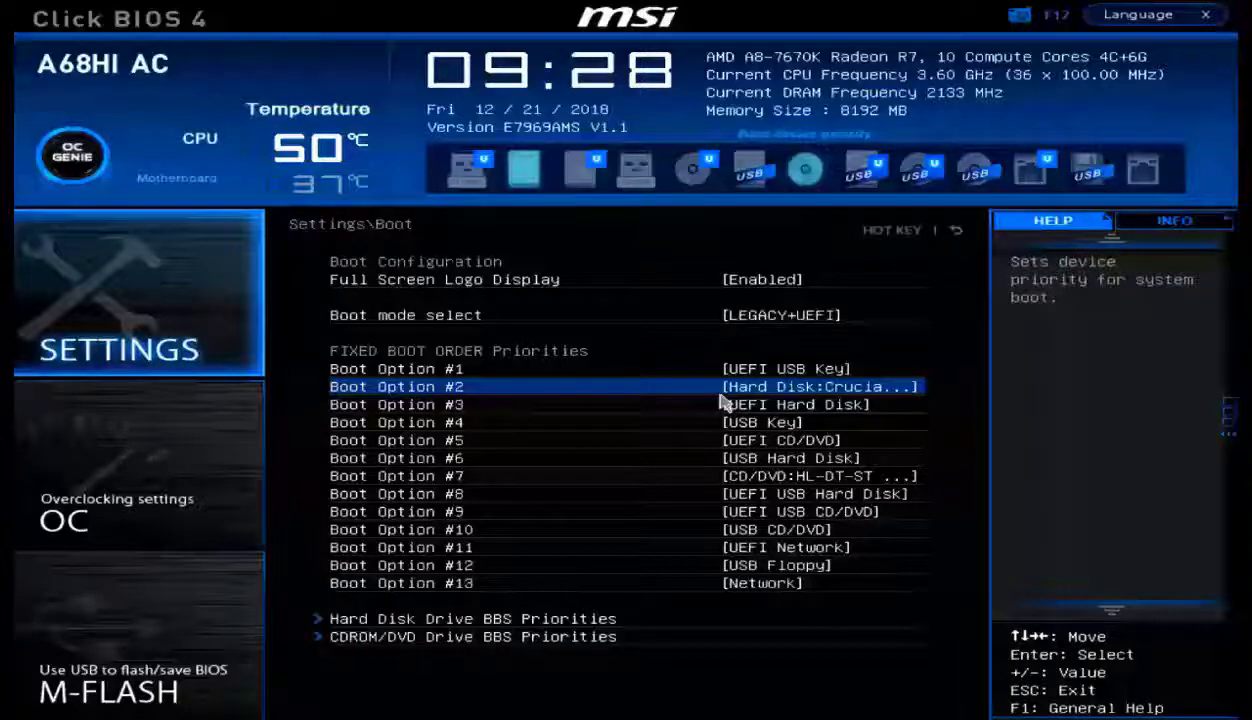
pyautogui.press('Escape')
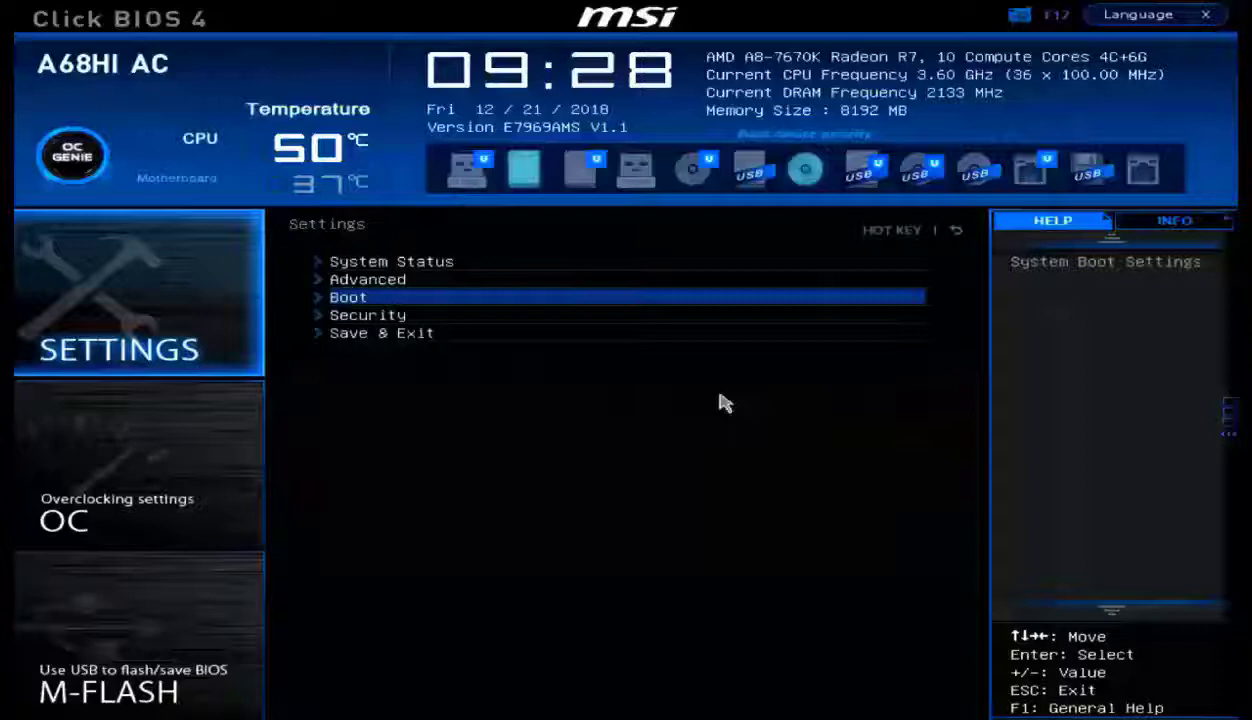
# Step: In the Security settings, change the Administrator Password by entering the current password, then a new password and its confirmation
pyautogui.press('Down')
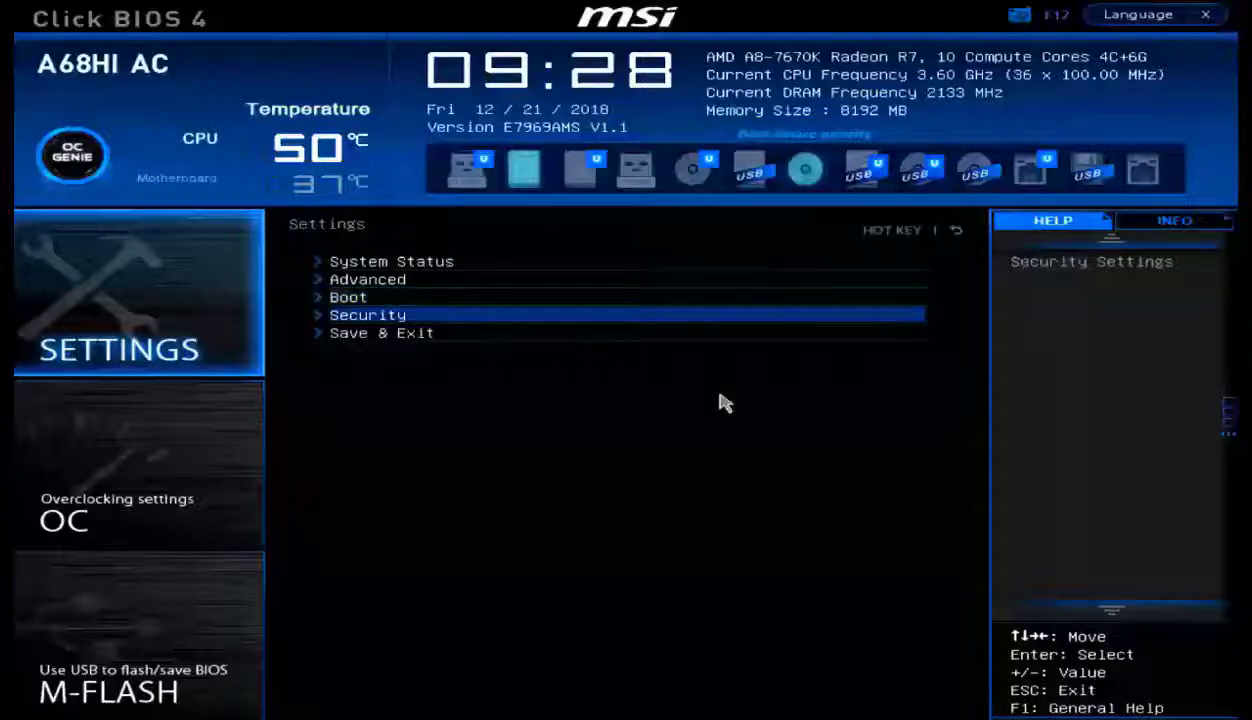
pyautogui.press('Return')
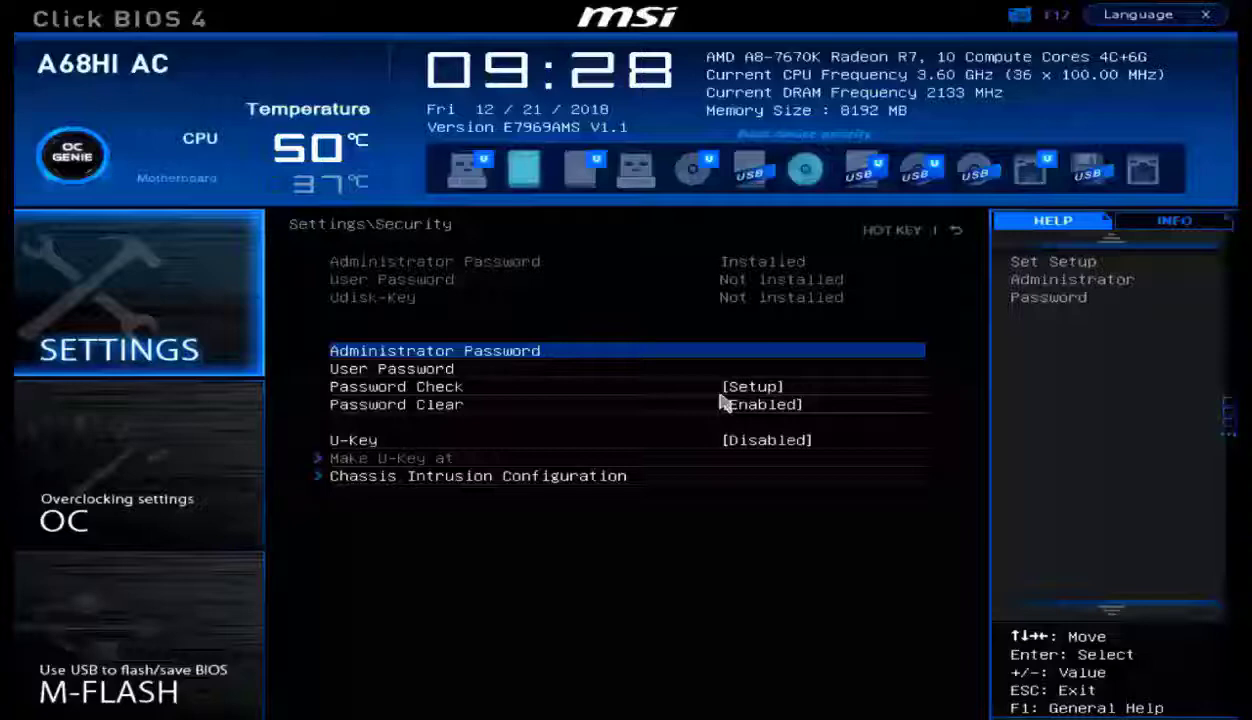
pyautogui.press('Return')
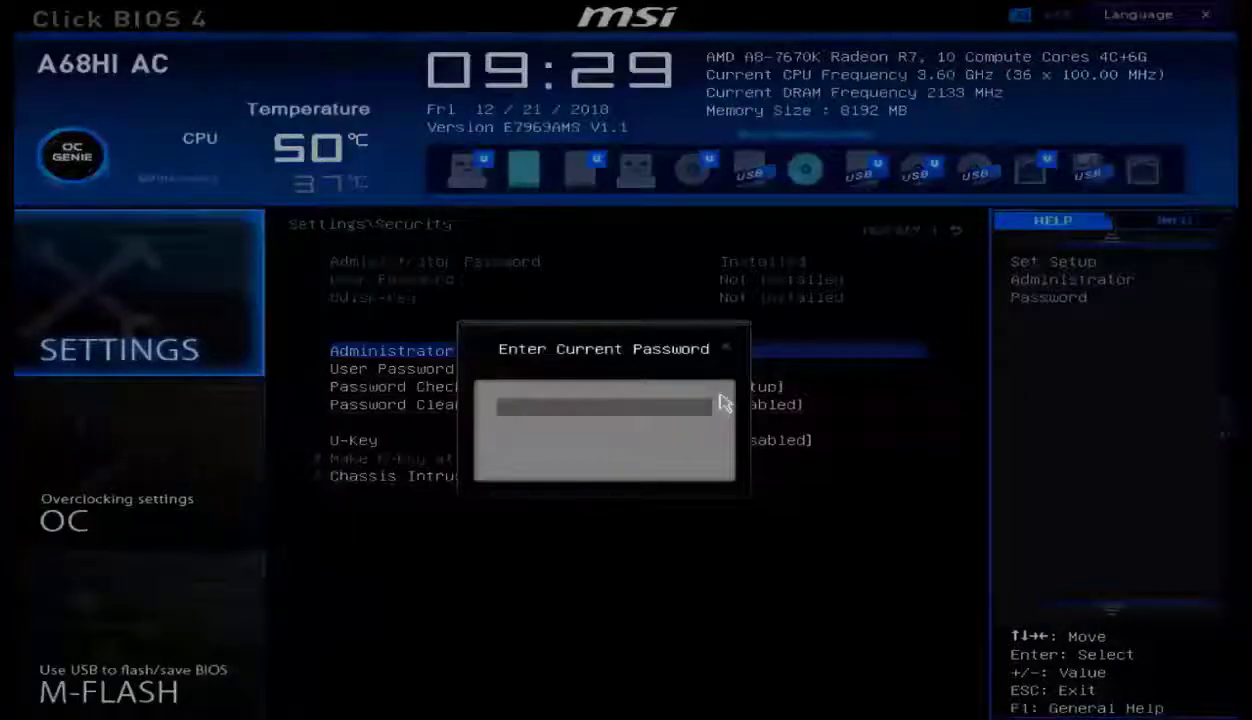
pyautogui.write('******')
pyautogui.press('Return')
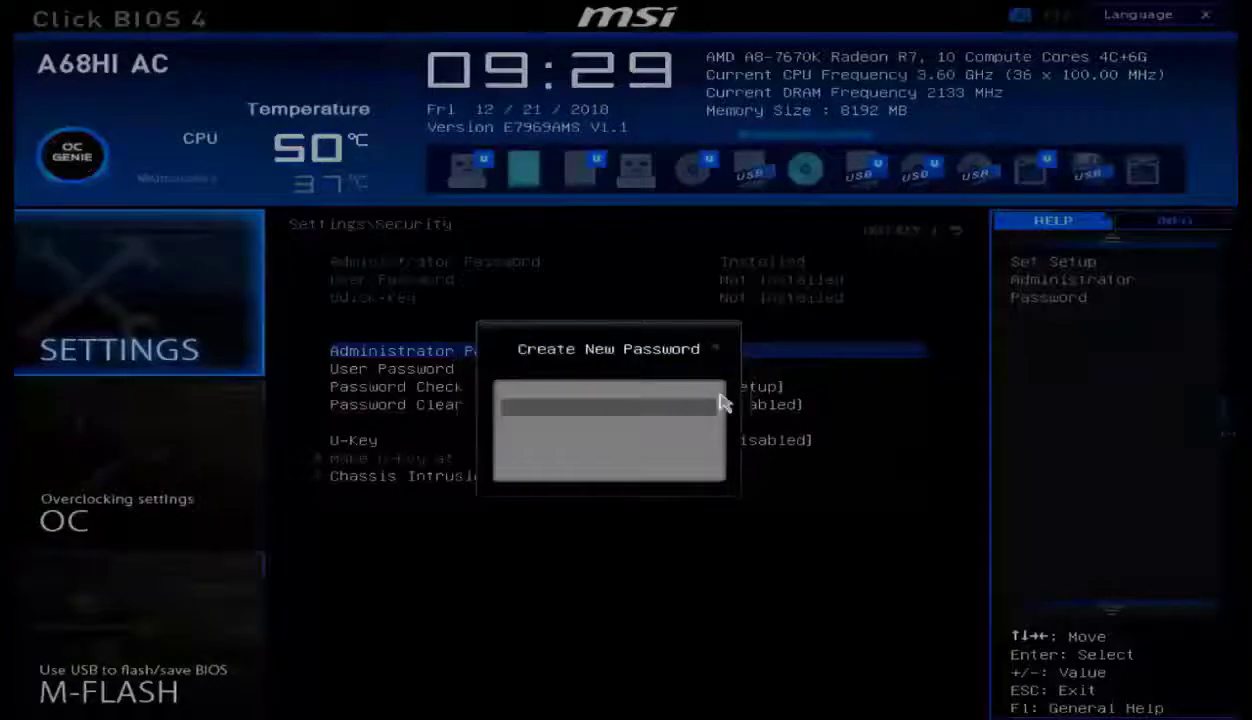
pyautogui.write('*****')
pyautogui.press('Return')
pyautogui.write('*****')
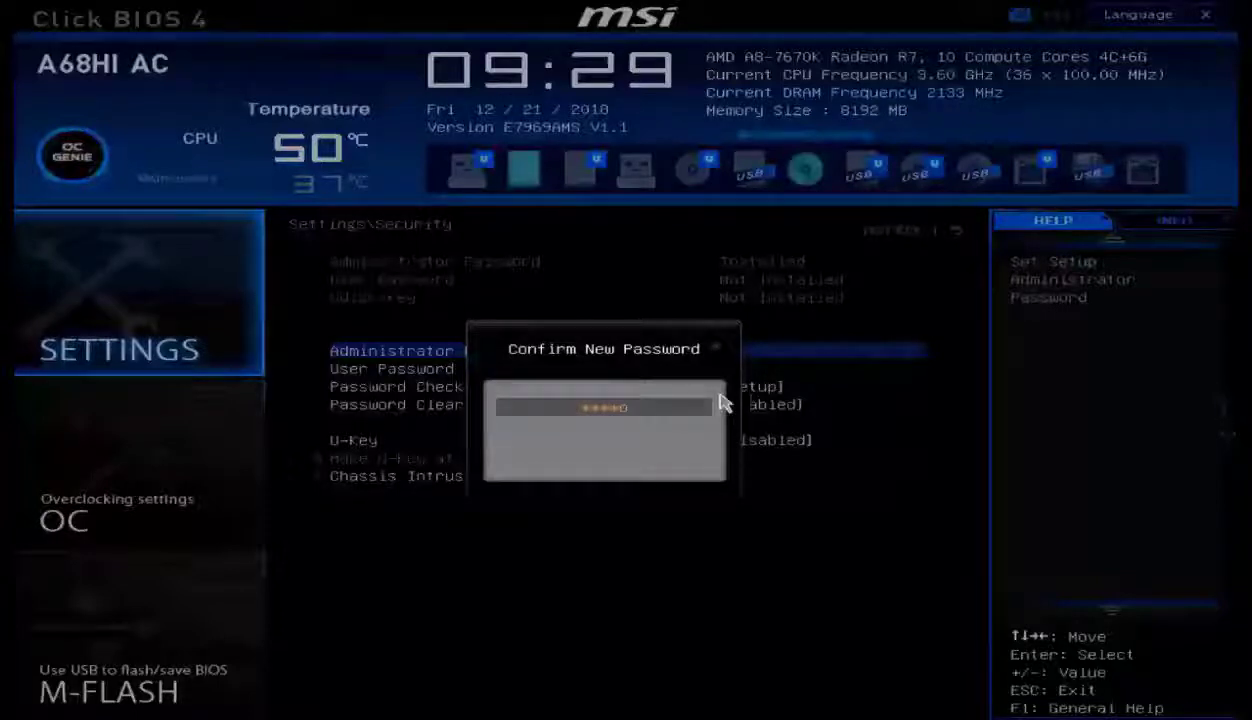
pyautogui.press('Return')
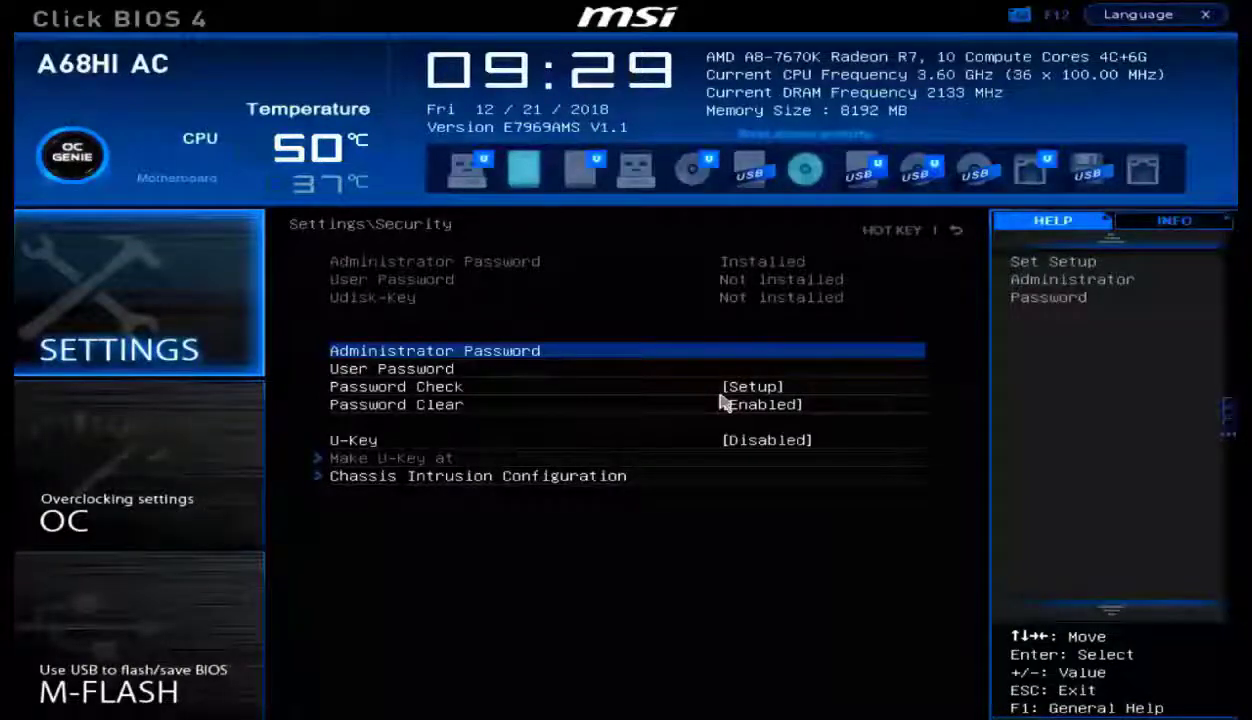
# Step: Review the help for the User Password, Password Check, Password Clear and U-Key security options
pyautogui.press('Down')
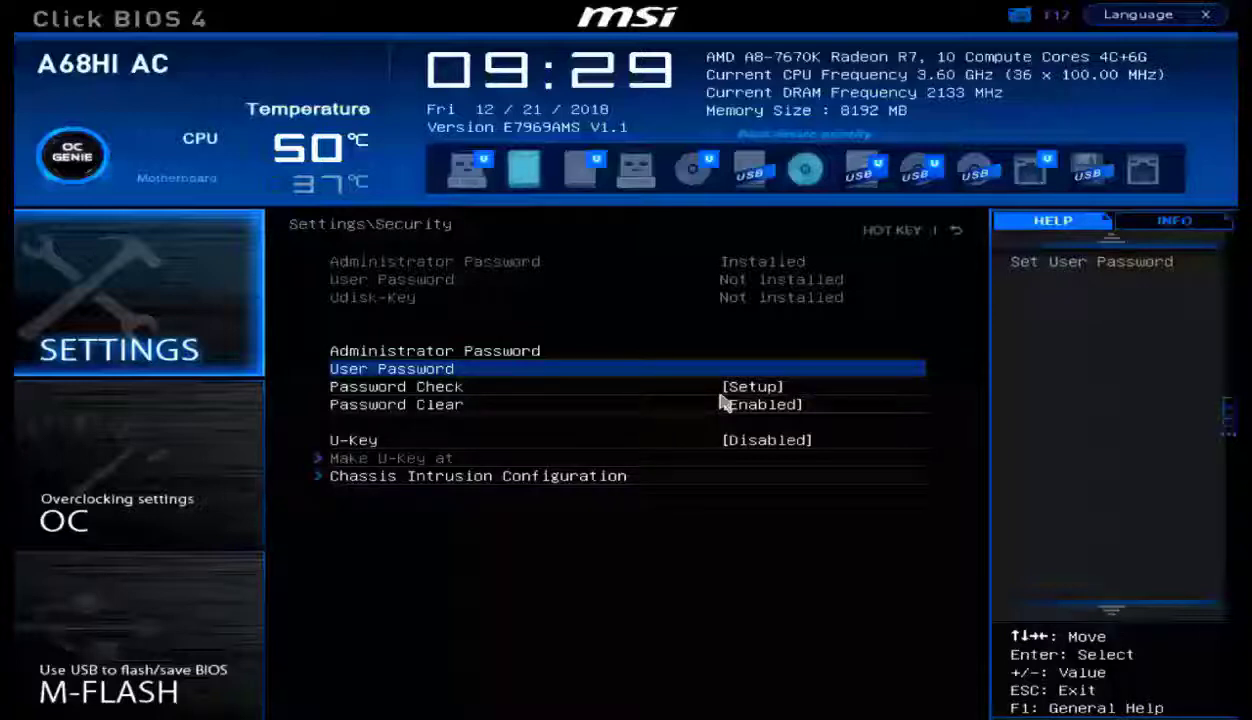
pyautogui.press('Down')
pyautogui.press('Down')
pyautogui.press('Down')
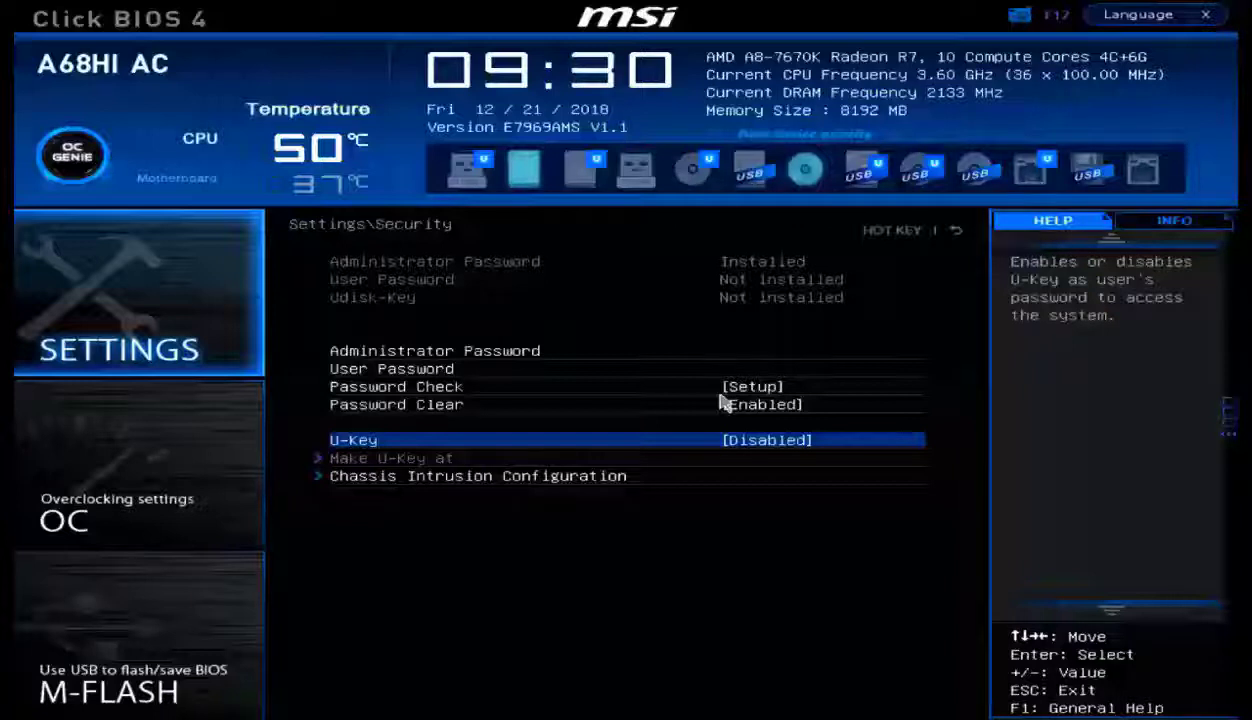
pyautogui.press('Escape')
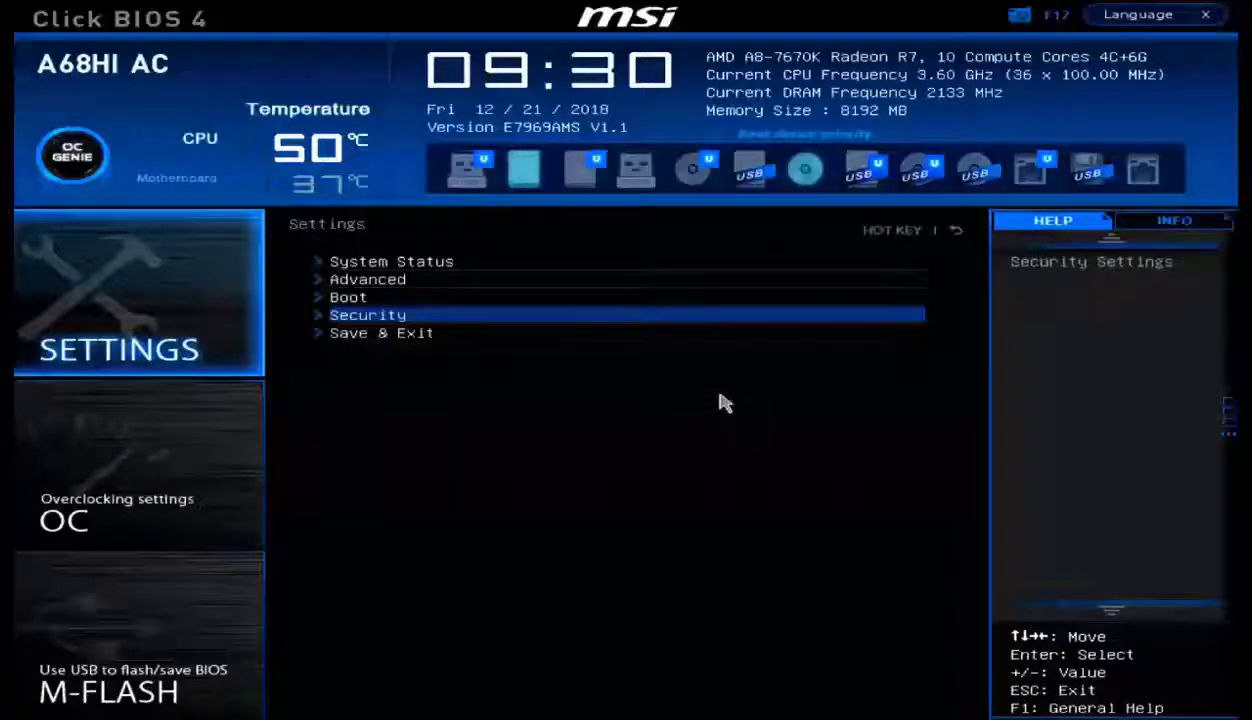
# Step: Open Integrated Peripherals under the Advanced settings and examine the onboard LAN and WiFi/BlueTooth controller options
pyautogui.press('Up')
pyautogui.press('Up')
pyautogui.press('Return')
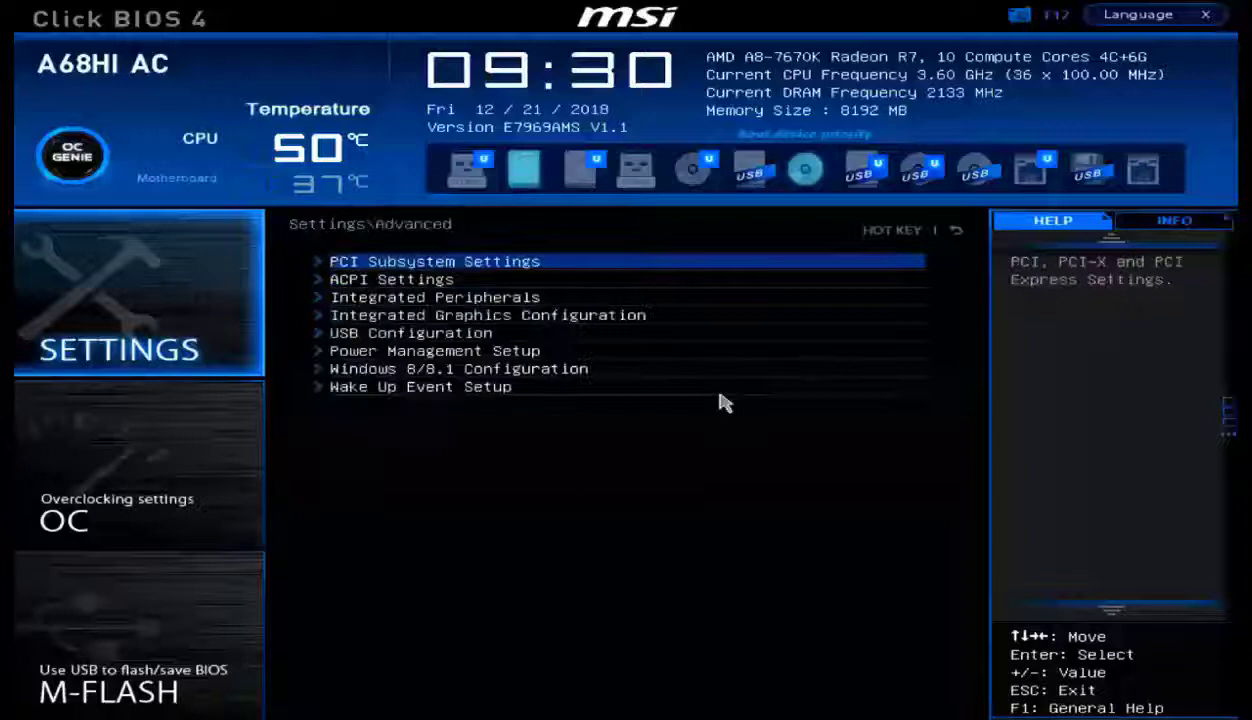
pyautogui.press('Down')
pyautogui.press('Down')
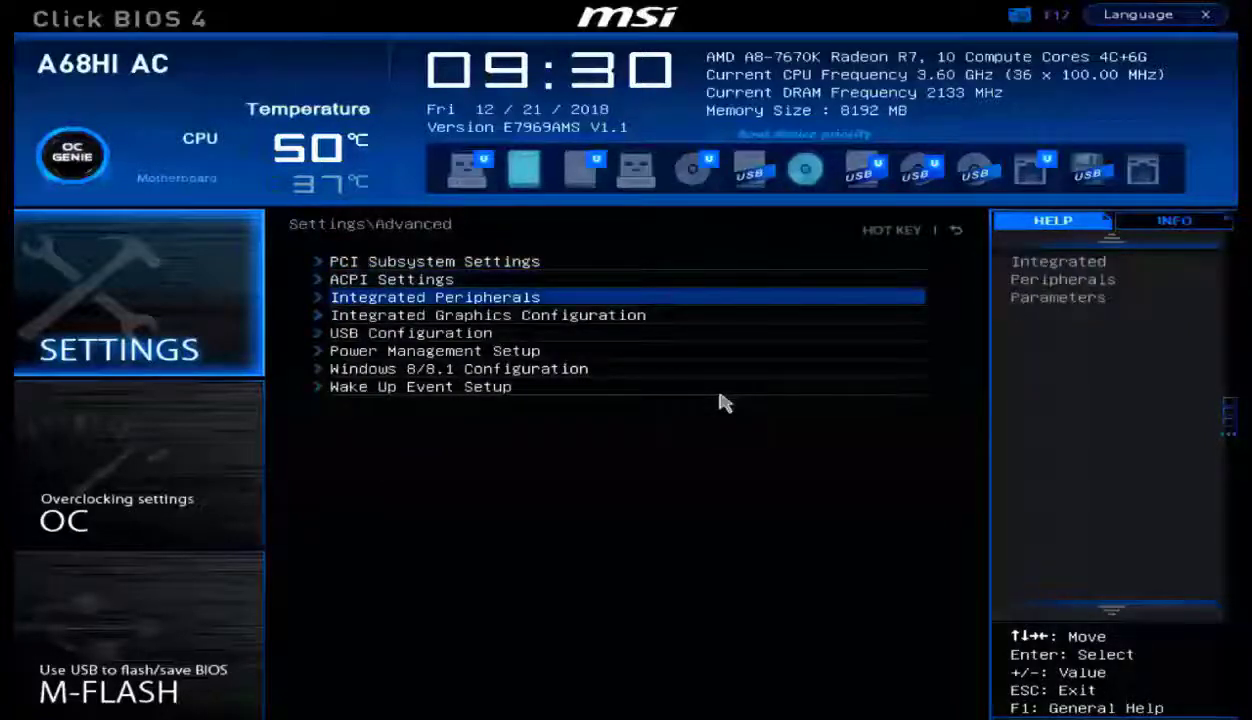
pyautogui.press('Return')
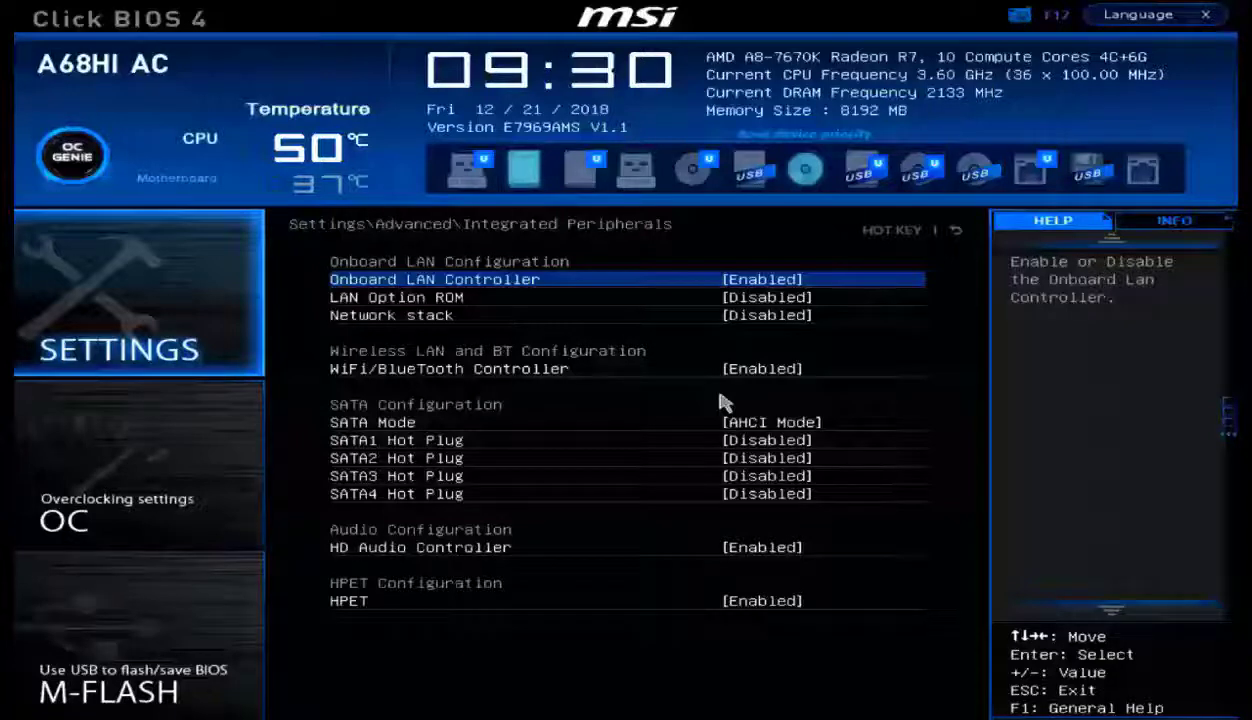
pyautogui.press('Down')
pyautogui.press('Down')
pyautogui.press('Down')
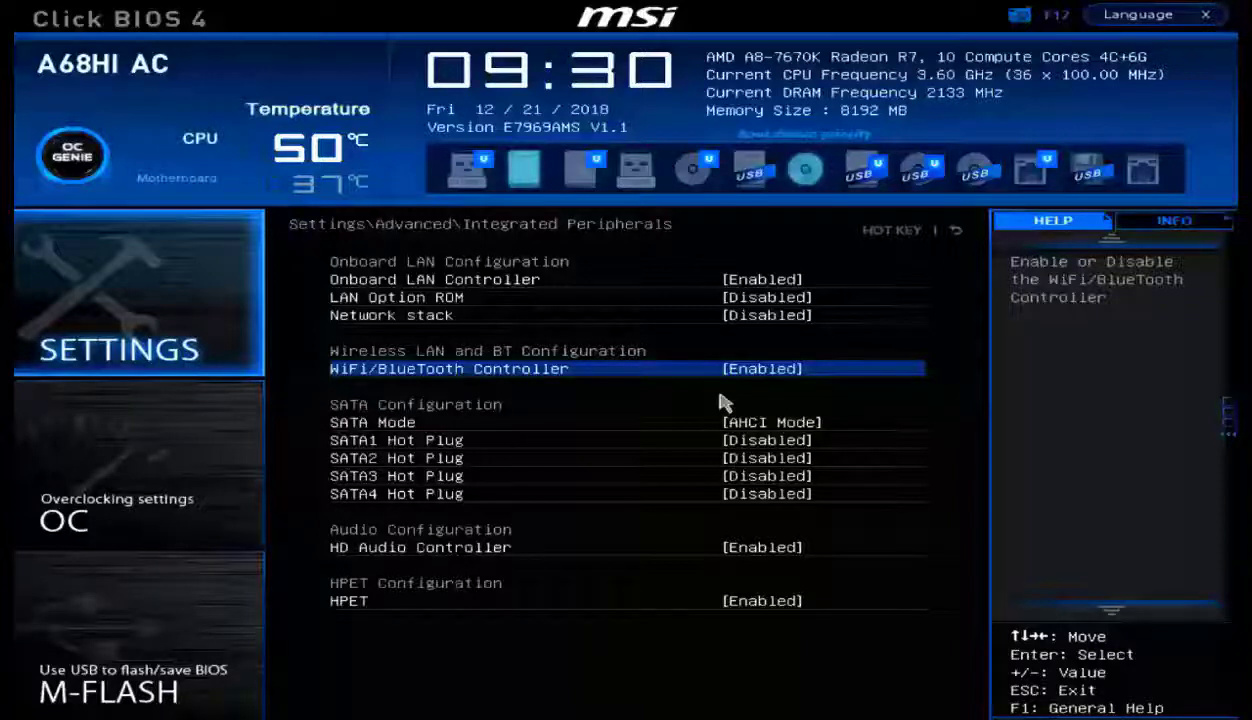
# Step: Select AHCI Mode as the SATA Mode and review the SATA1 and SATA2 Hot Plug options
pyautogui.press('Down')
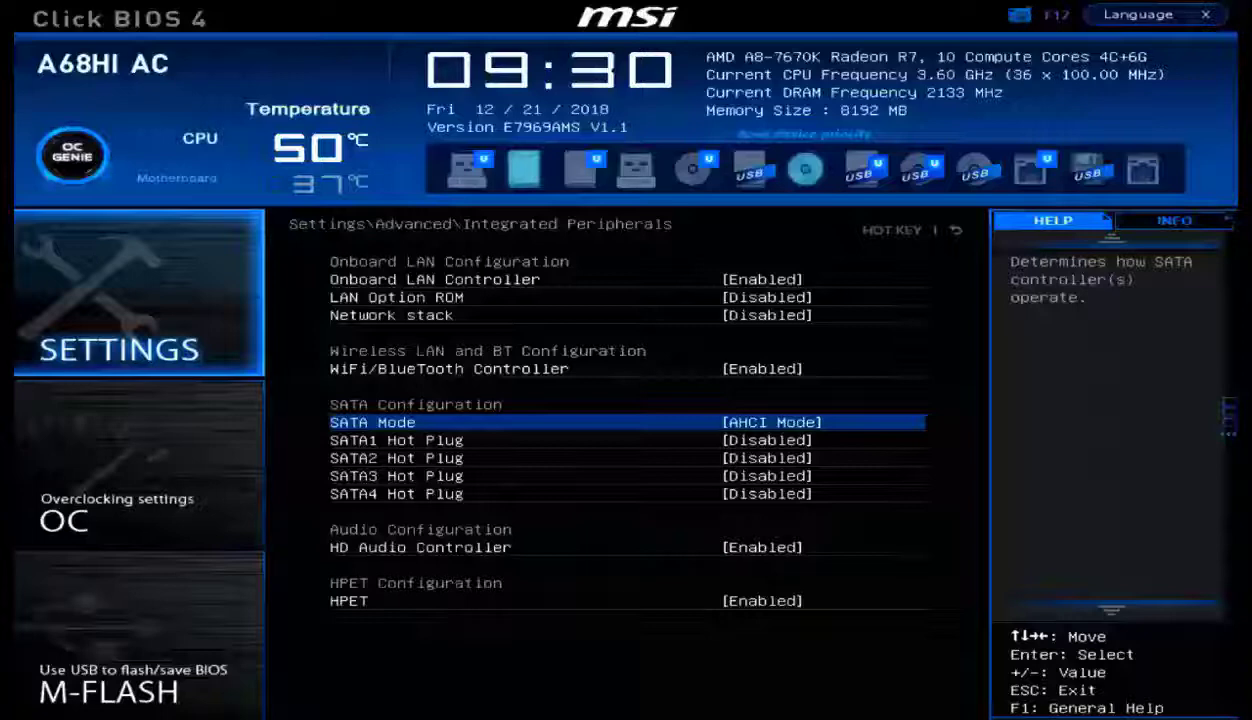
pyautogui.press('Return')
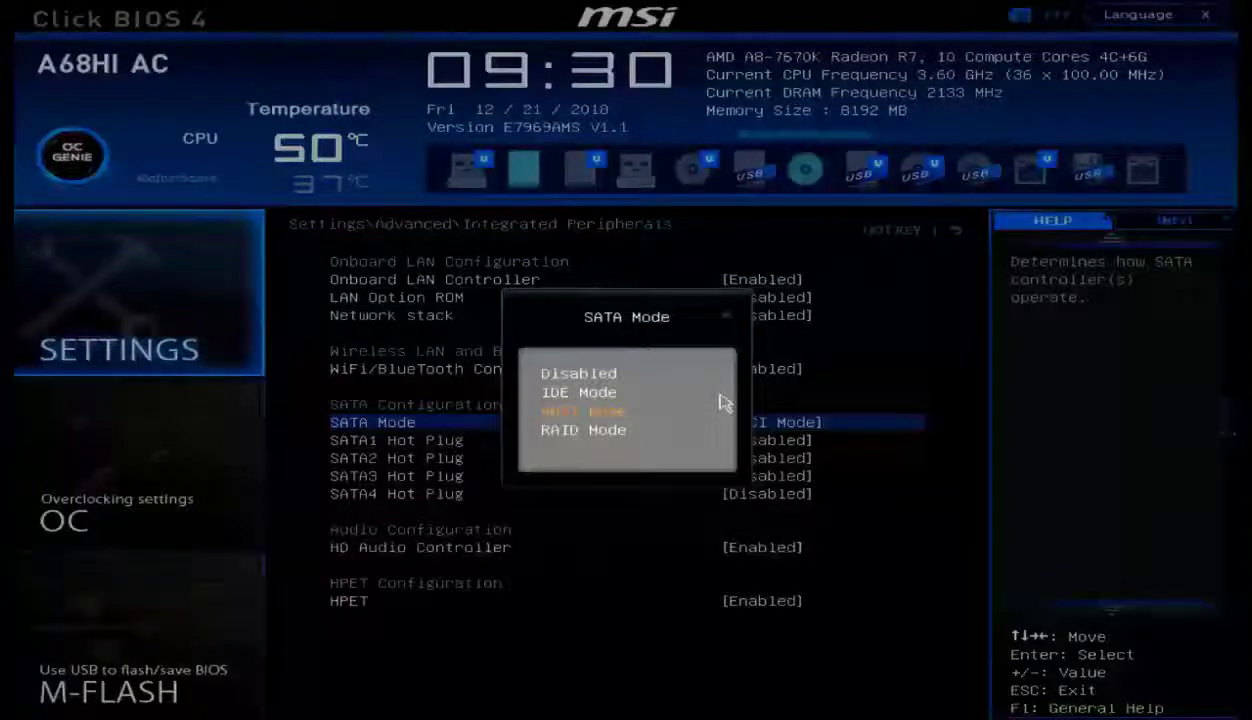
pyautogui.press('Return')
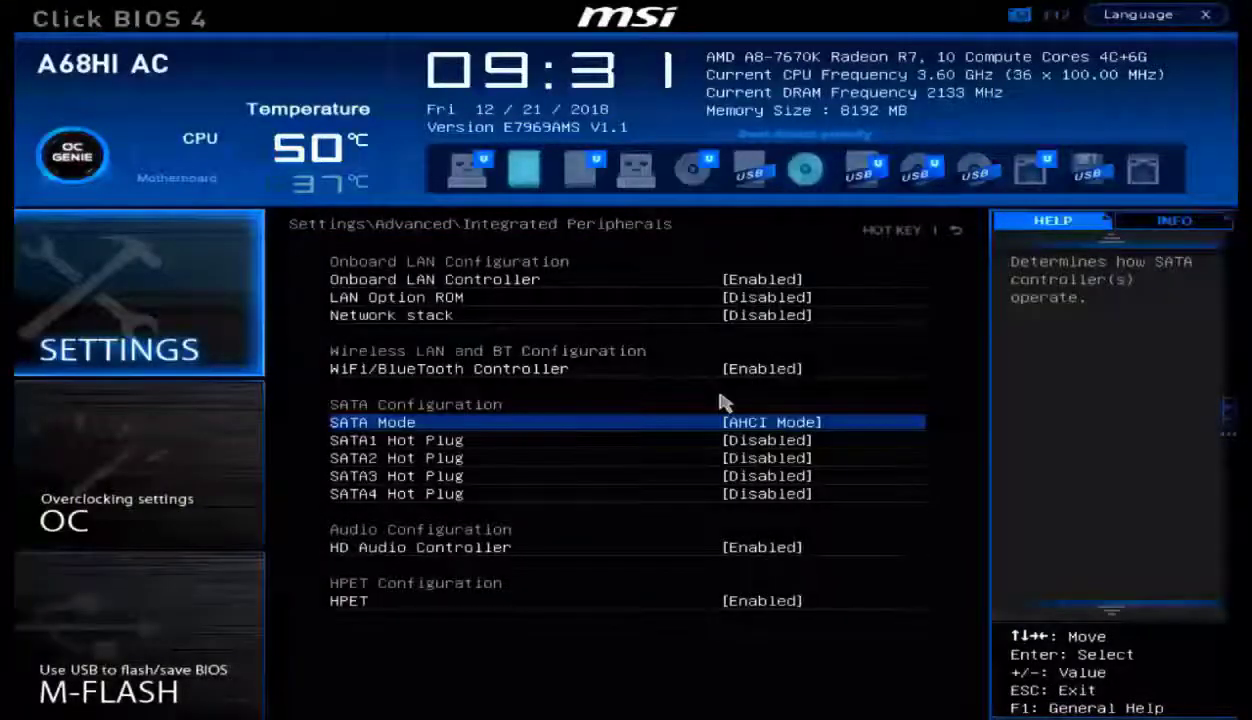
pyautogui.press('Down')
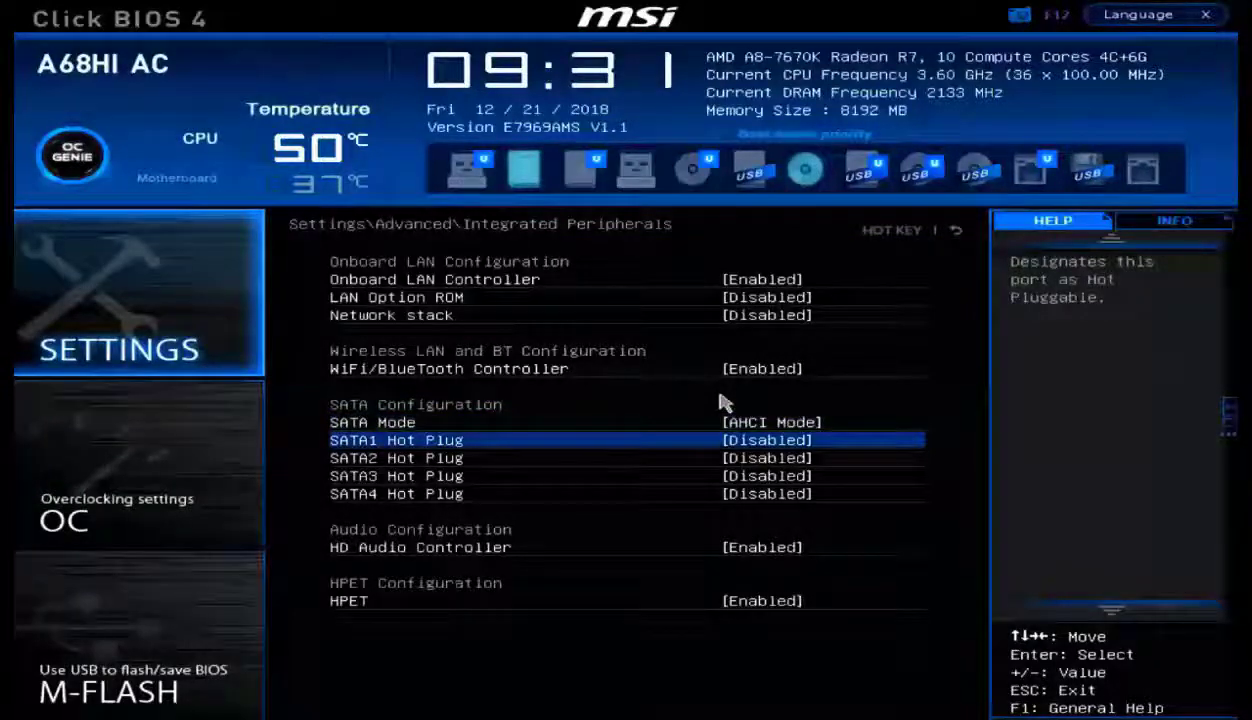
pyautogui.press('Down')
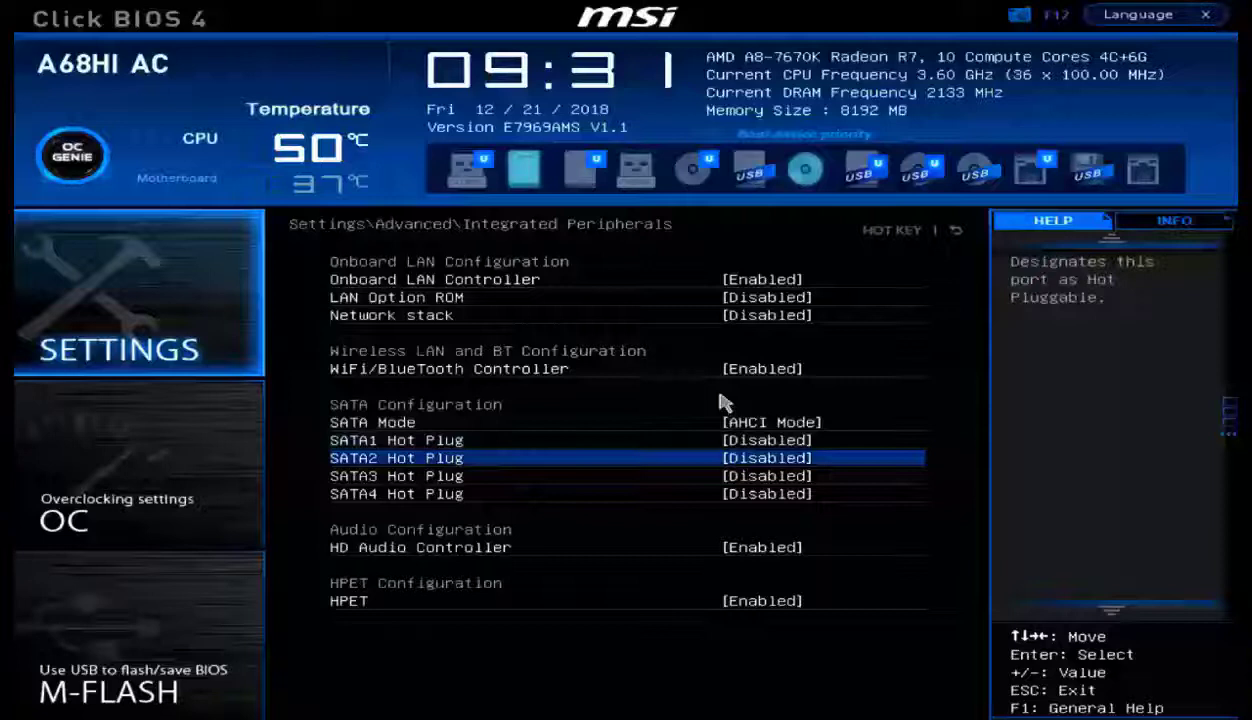
pyautogui.press('Escape')
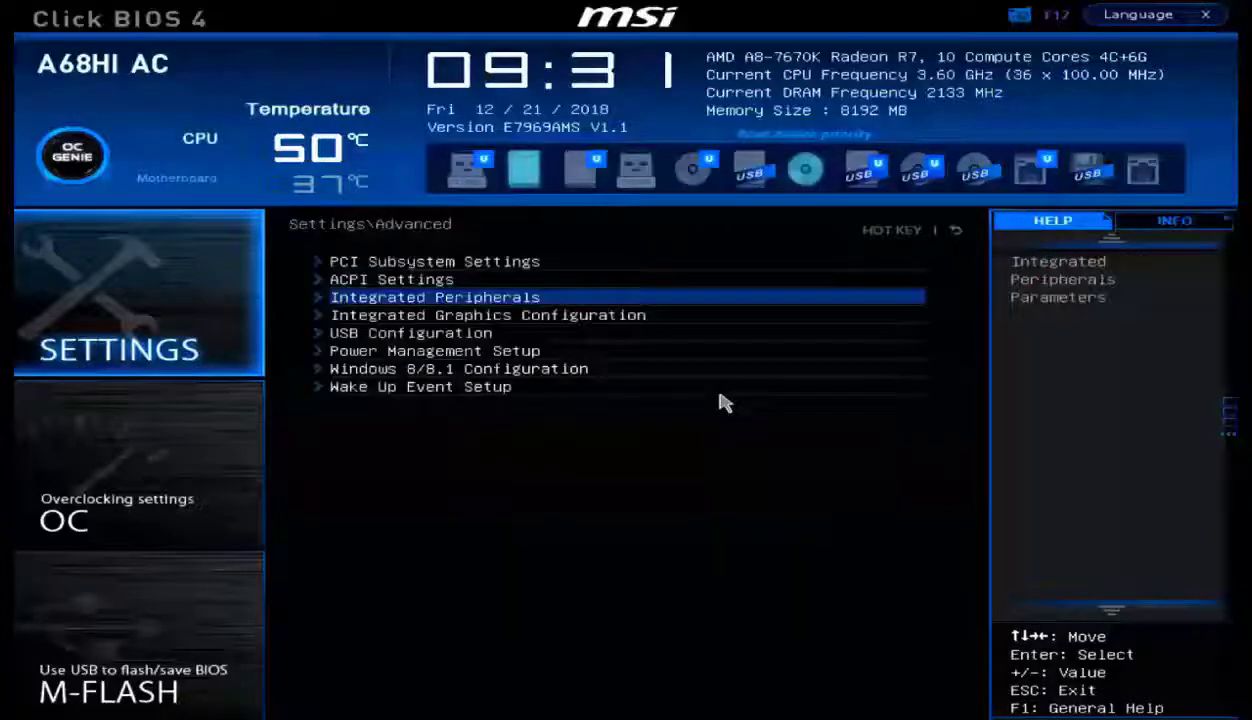
# Step: Examine the USB controller, hand-off and legacy support options in the USB Configuration settings
pyautogui.press('Down')
pyautogui.press('Down')
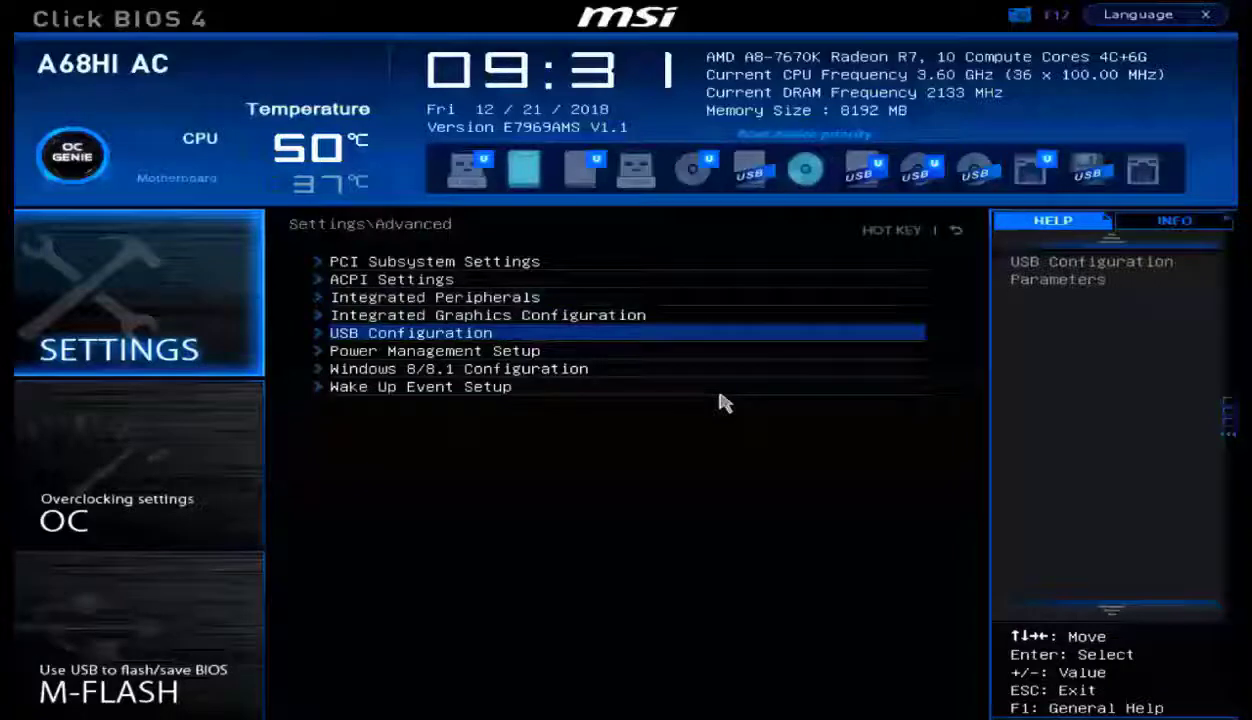
pyautogui.press('Return')
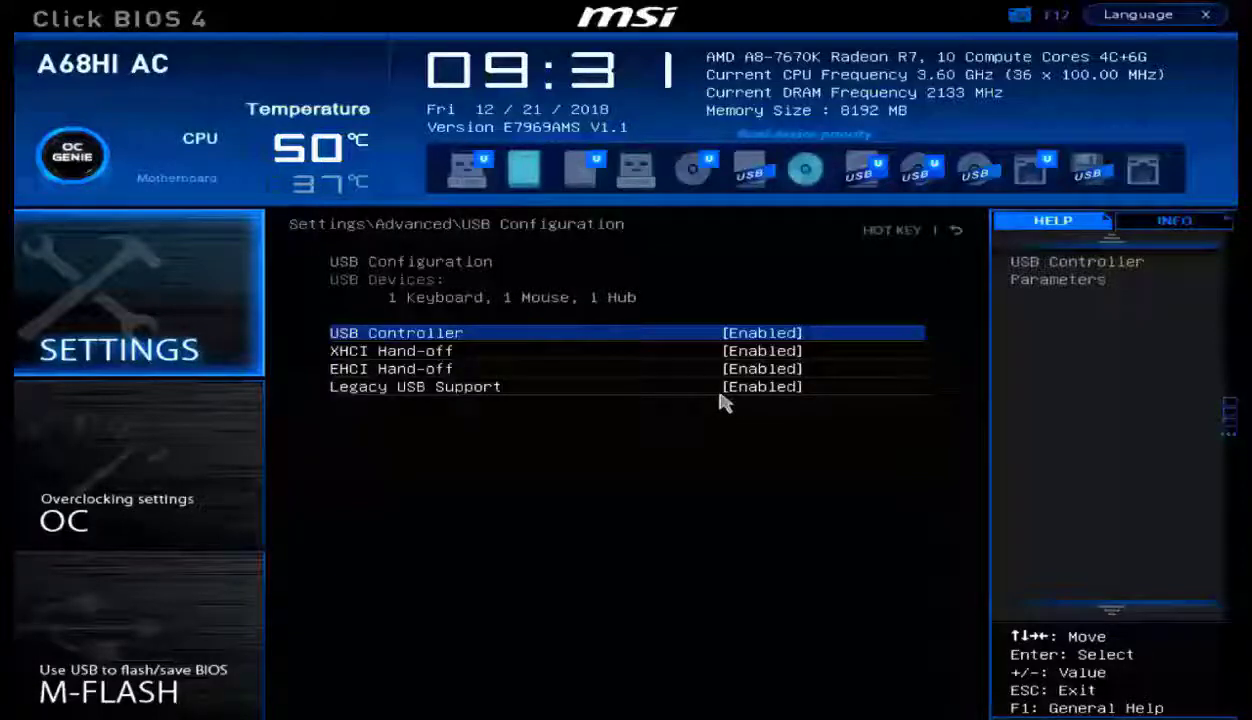
pyautogui.press('Escape')
# Step: Examine the Windows 8/8.1 Feature and MSI Fast Boot options in the Windows 8/8.1 Configuration settings
pyautogui.press('Down')
pyautogui.press('Down')
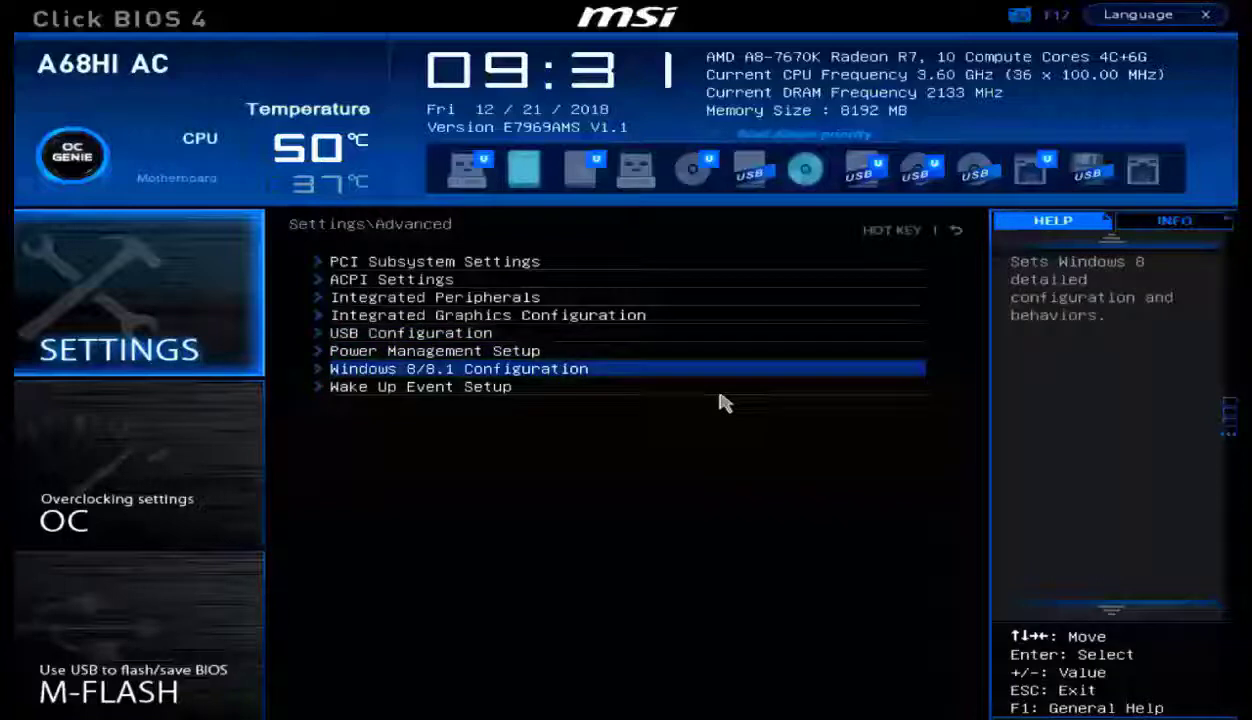
pyautogui.press('Return')
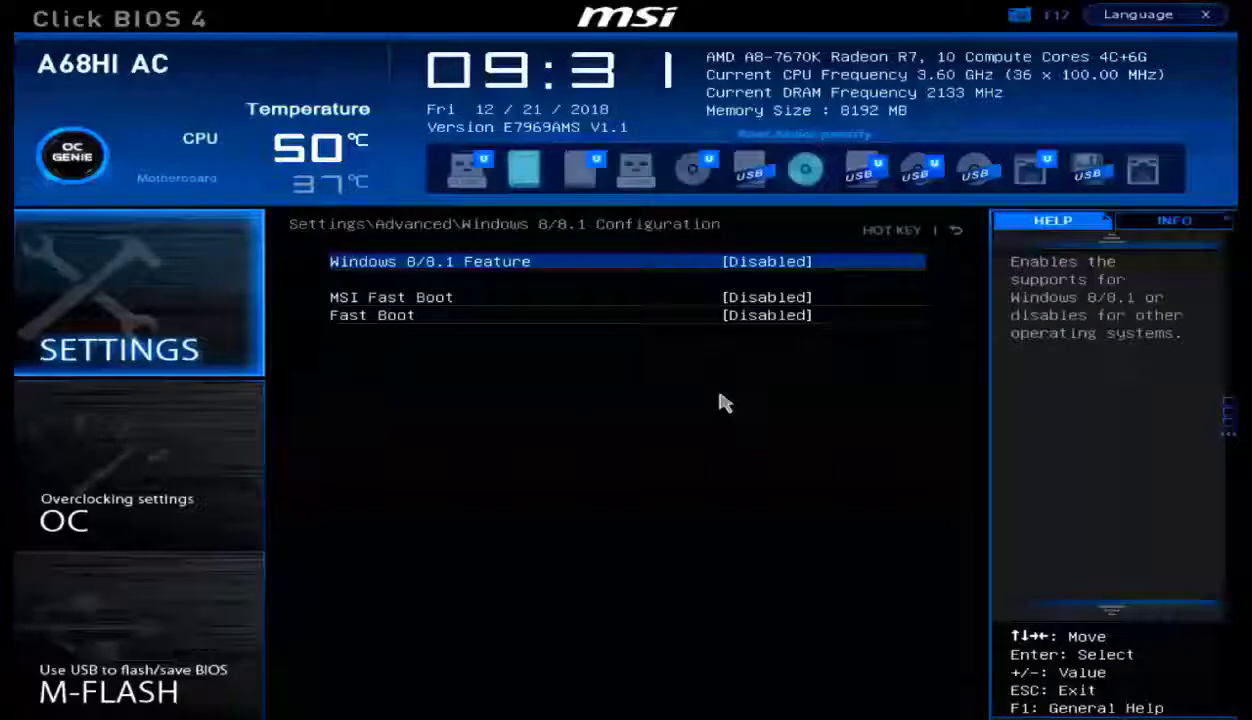
pyautogui.press('Down')
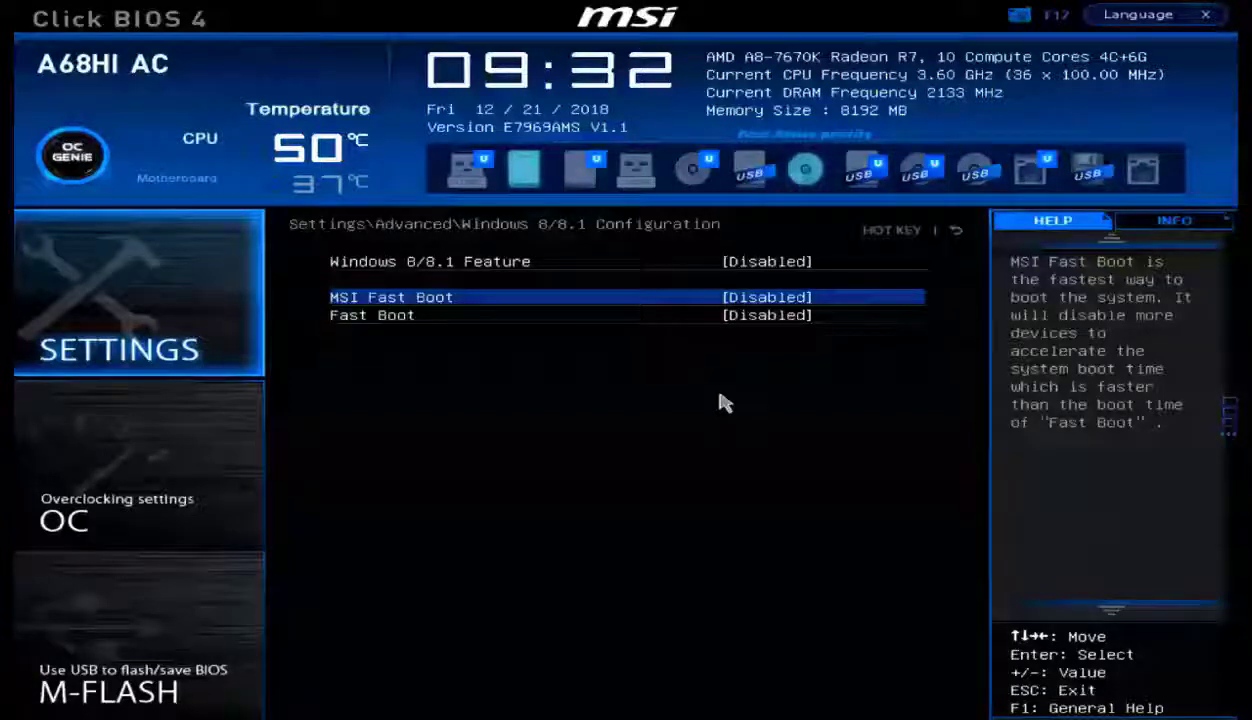
pyautogui.press('Escape')
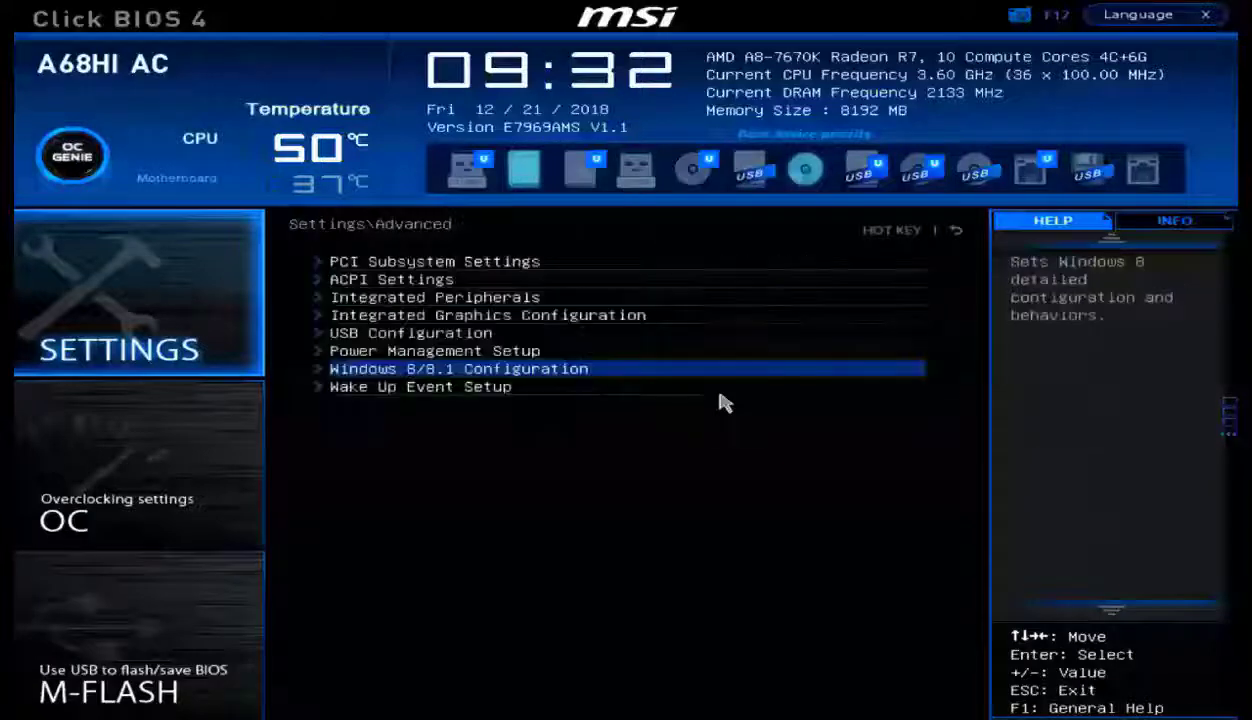
# Step: Open Wake Up Event Setup in the Advanced settings to examine the wake-up and resume options
pyautogui.press('Down')
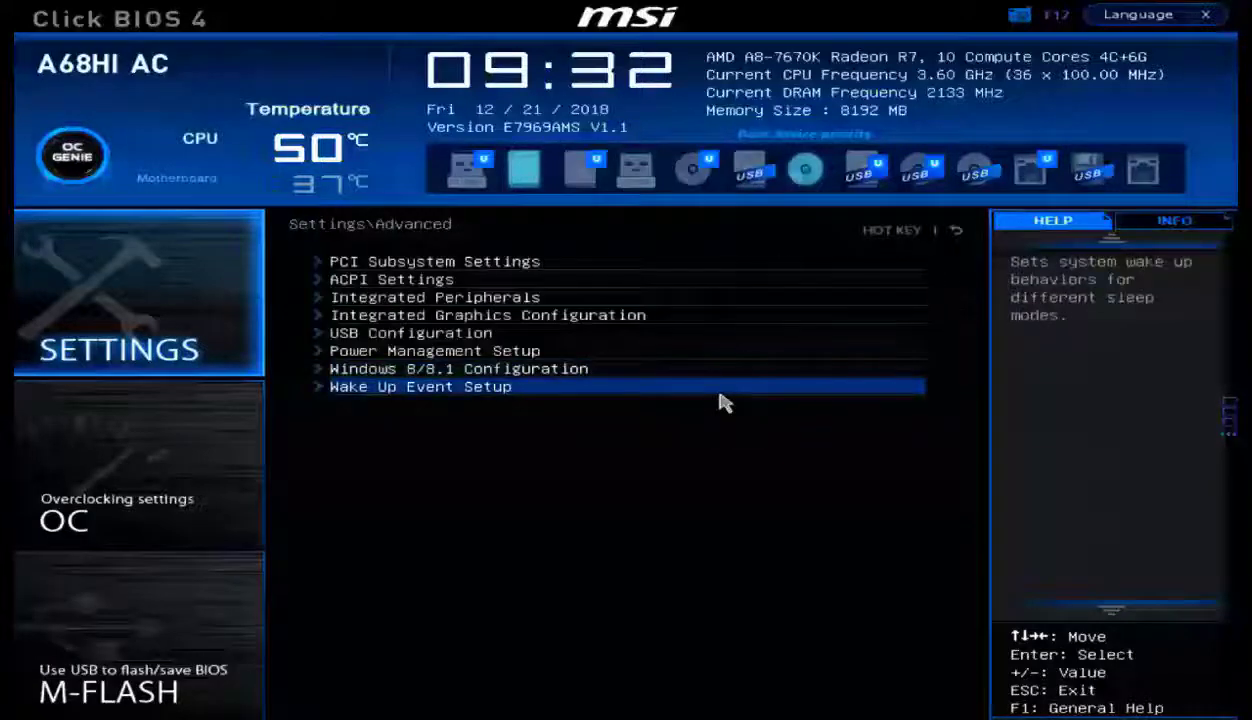
pyautogui.press('Return')
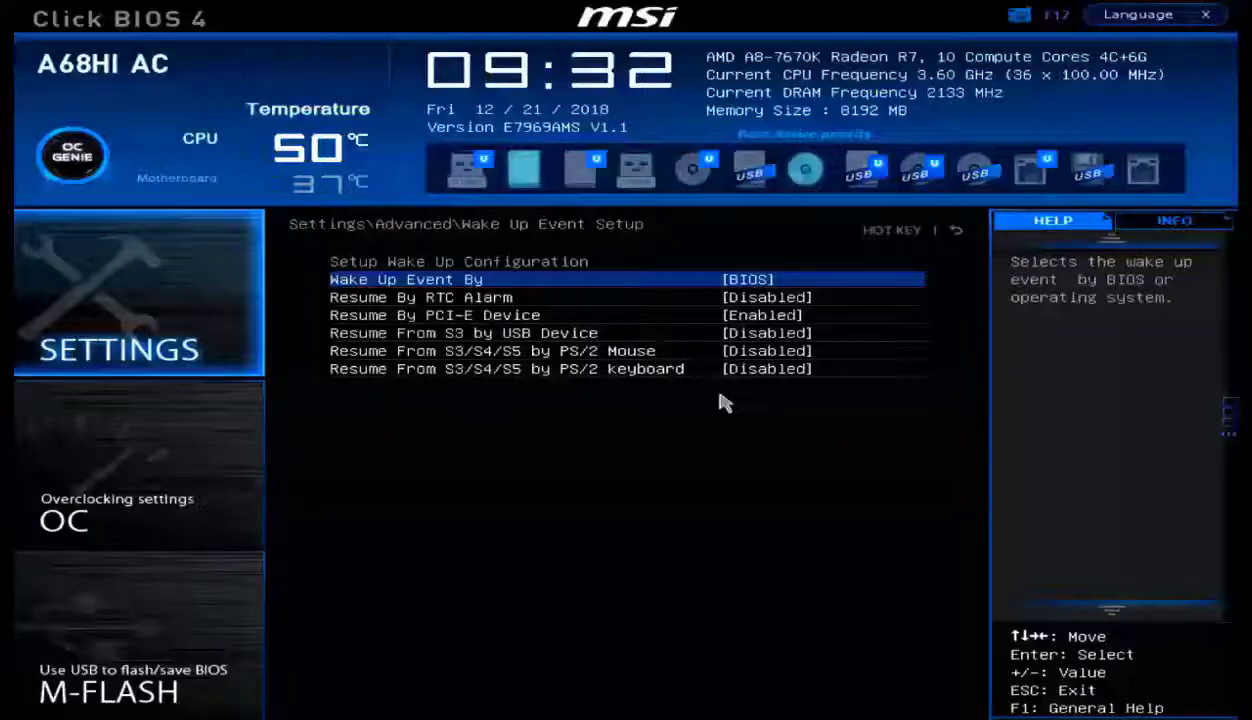
# Step: Leave the wake-up settings for the main BIOS screen and open the M-Flash utility
pyautogui.press('Escape')
pyautogui.press('Escape')
pyautogui.press('Escape')
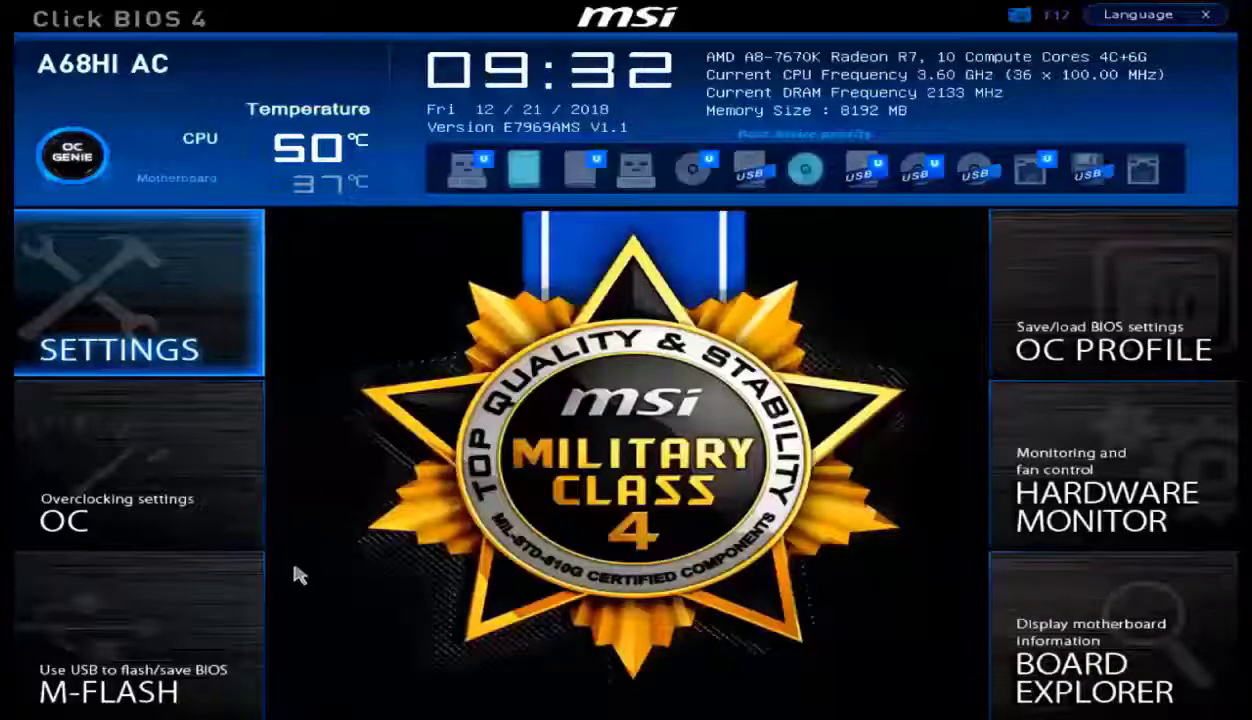
pyautogui.click(146, 609)
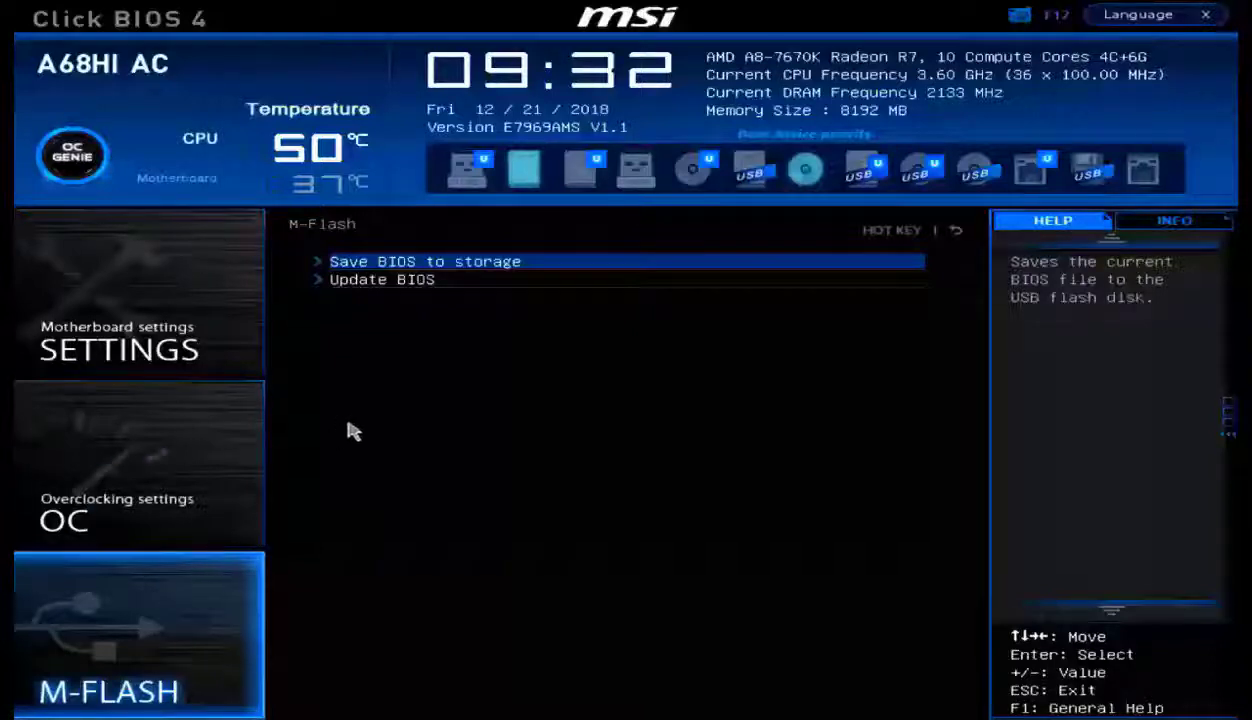
# Step: Save the current BIOS to the USB flash disk under the file name E7969AMS.110
pyautogui.click(373, 262)
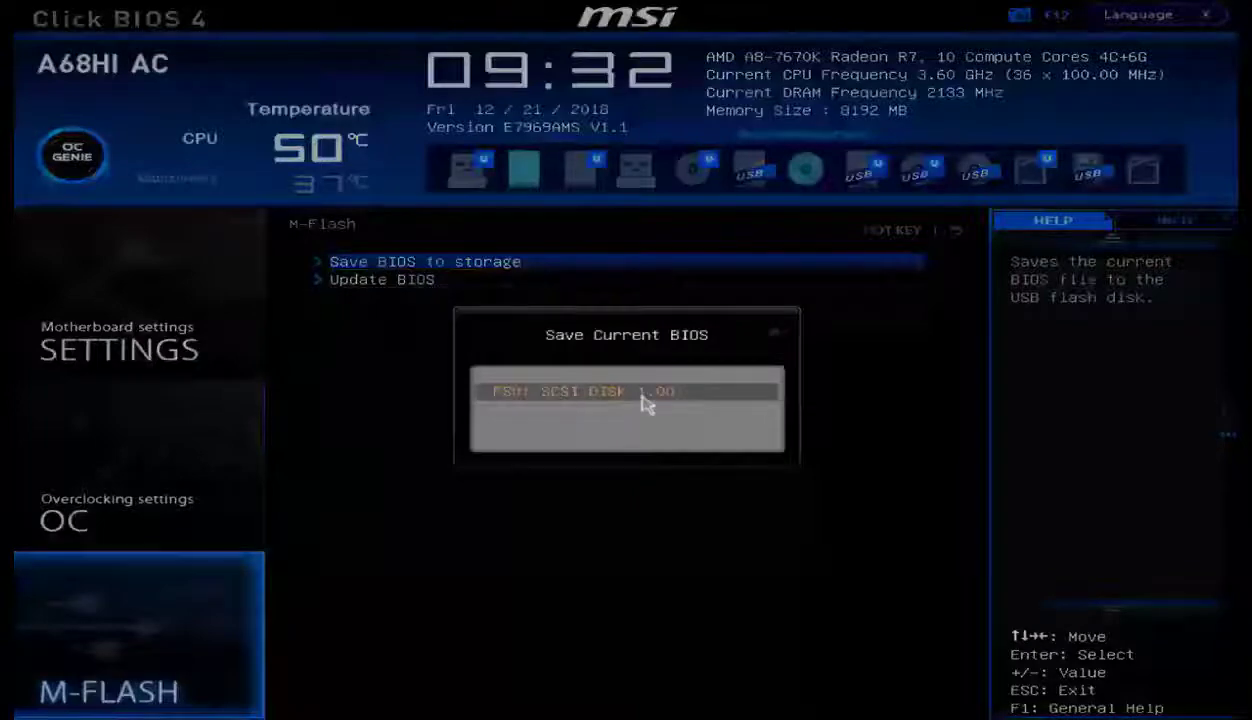
pyautogui.press('Escape')
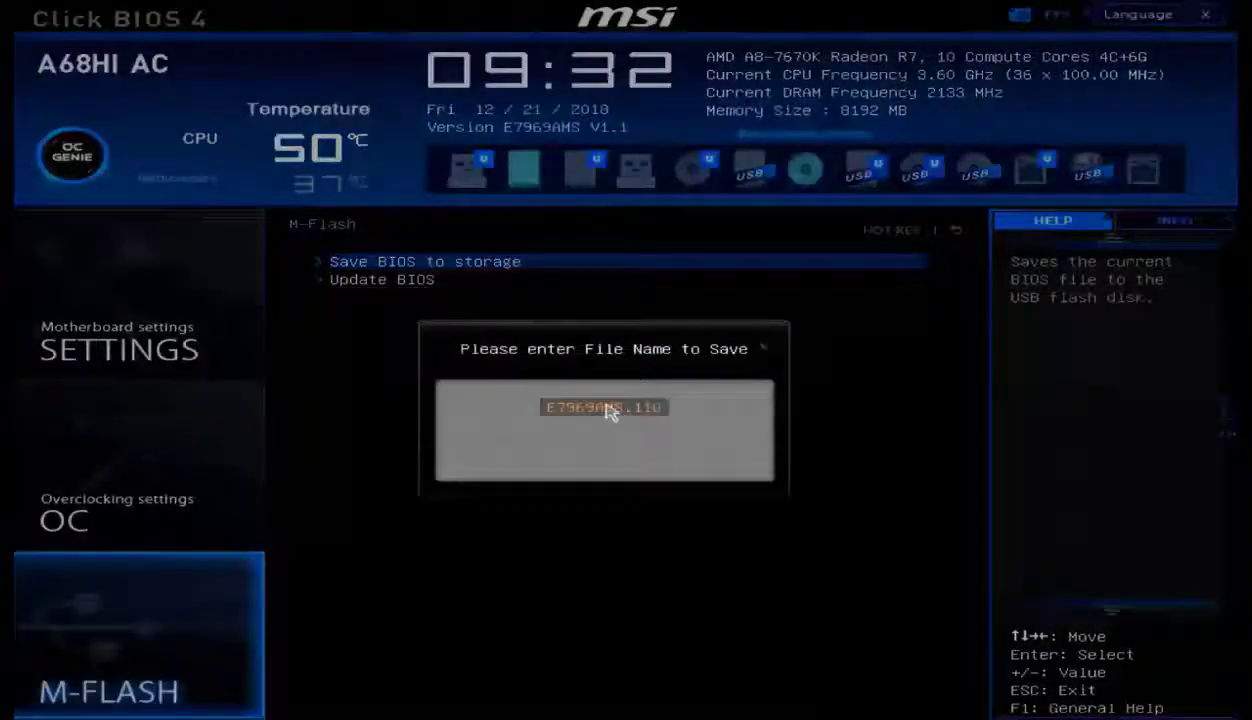
pyautogui.press('Return')
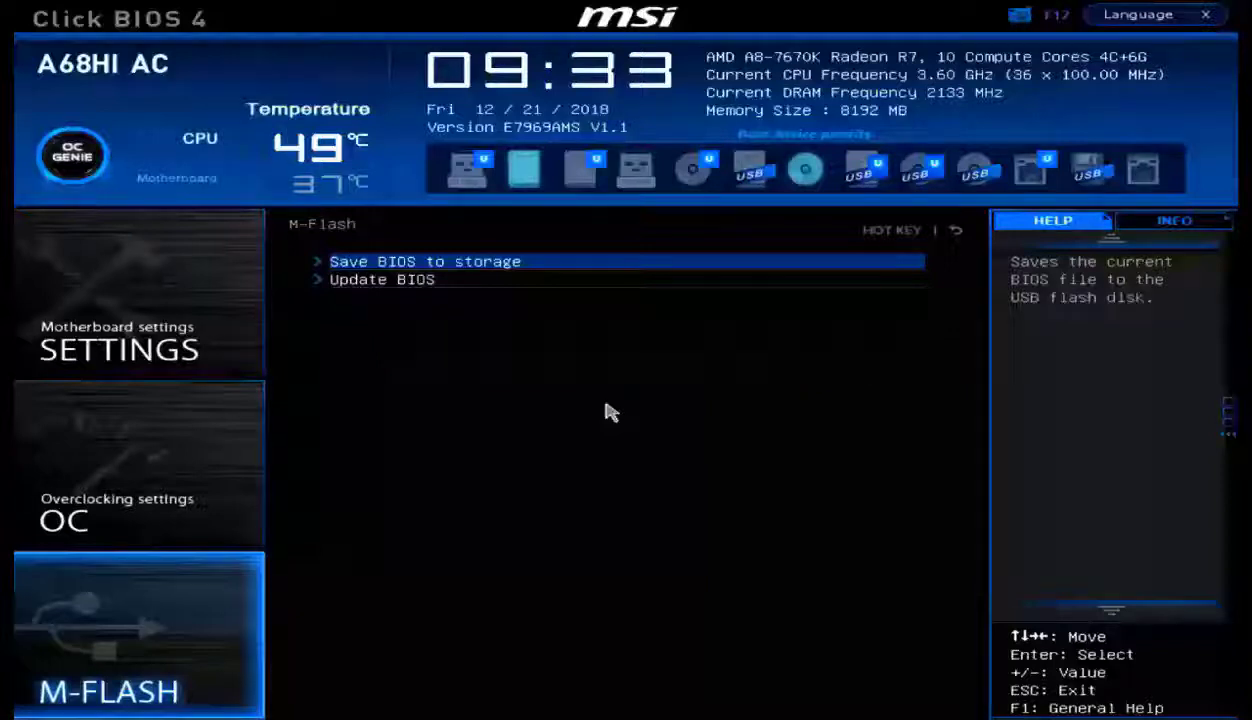
# Step: Examine the storage selection for the M-Flash BIOS update, and return to the main BIOS screen without flashing a file
pyautogui.press('Down')
pyautogui.press('Return')
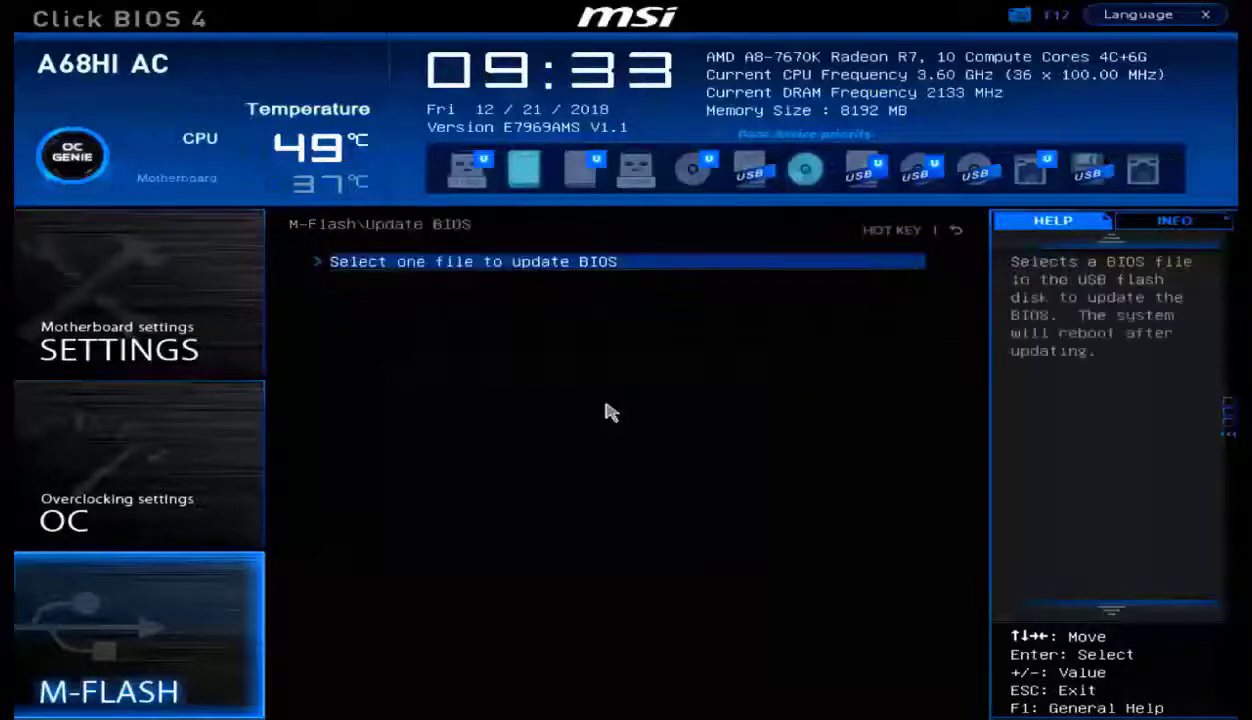
pyautogui.press('Return')
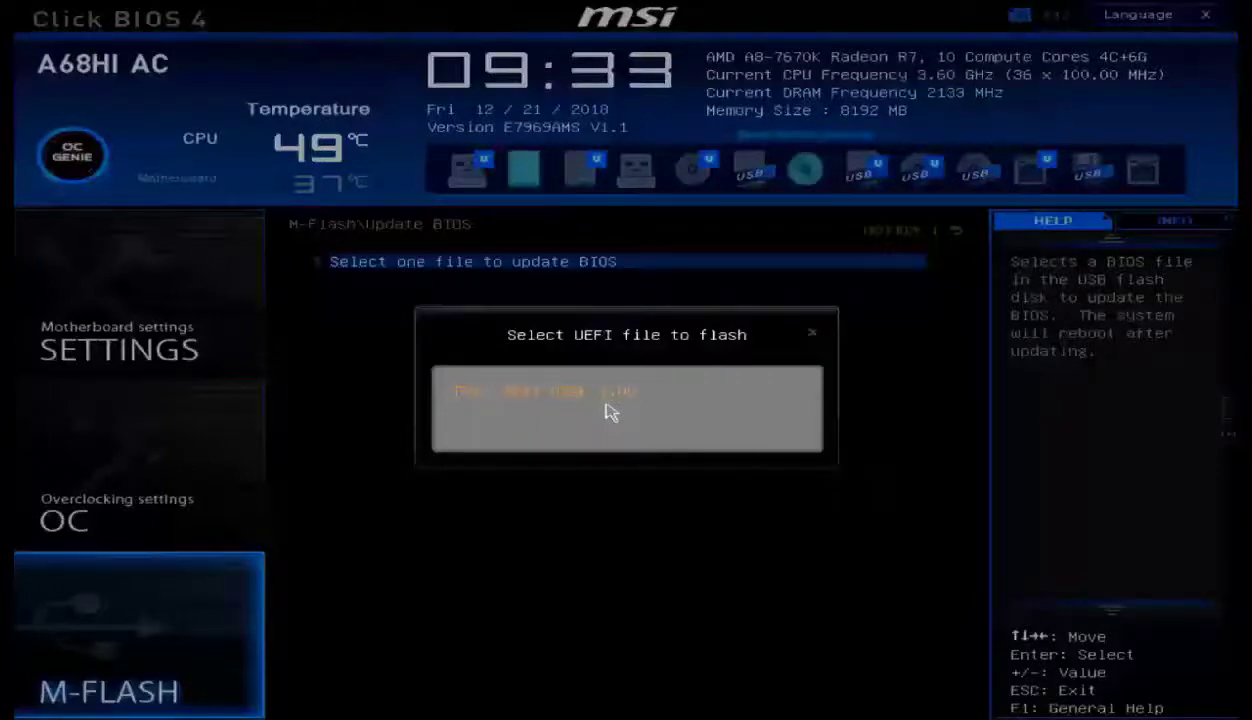
pyautogui.press('Escape')
pyautogui.press('Escape')
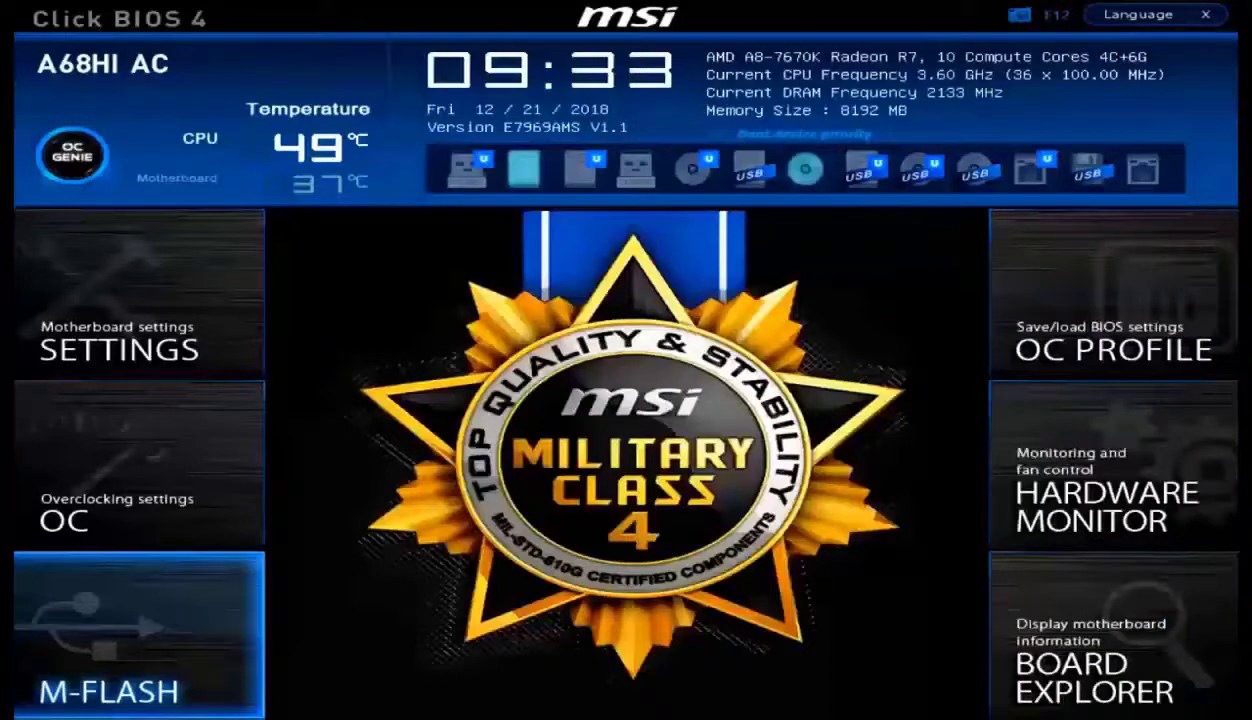